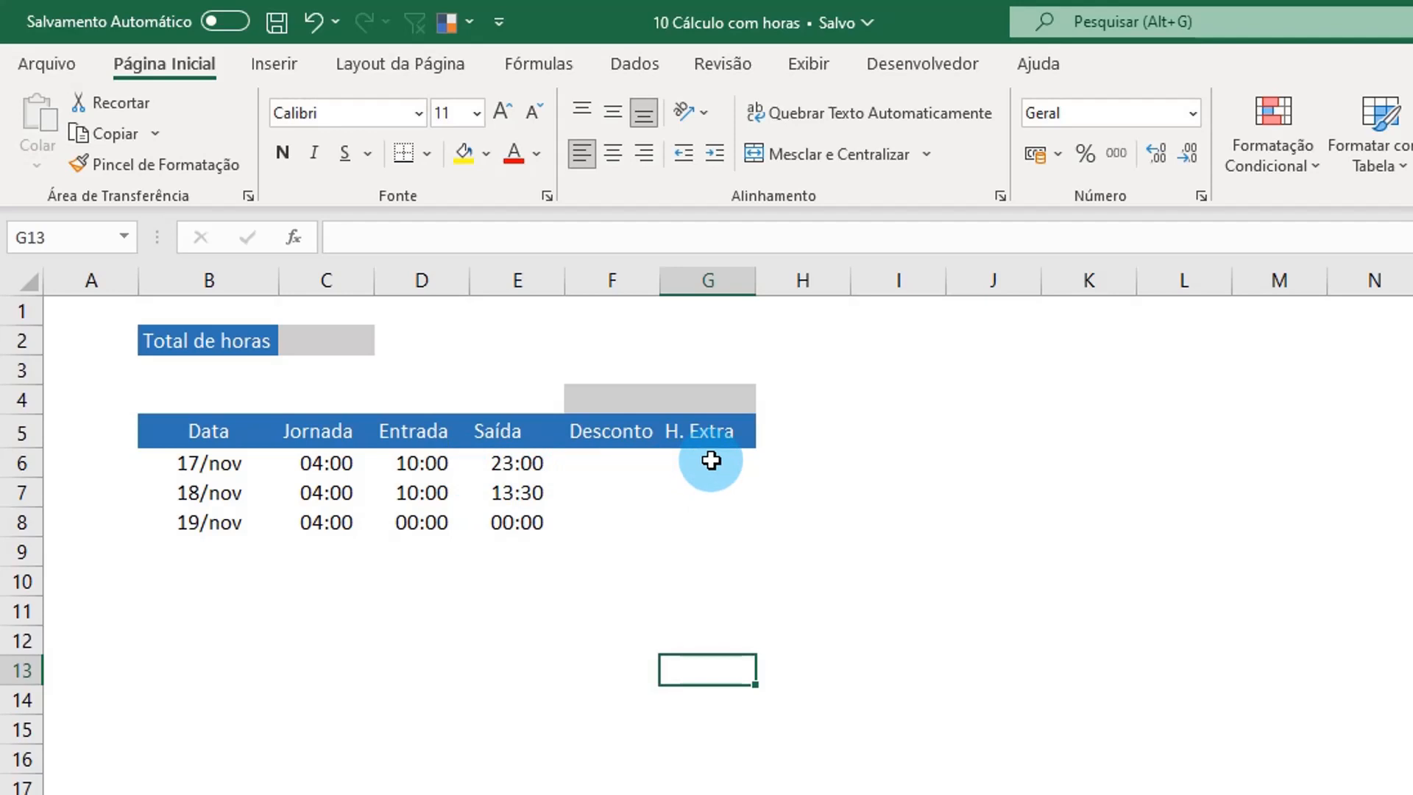
Step: Start an SE formula in G6 under H. Extra with the logical test E6-D6>C6
left_click(711, 460)
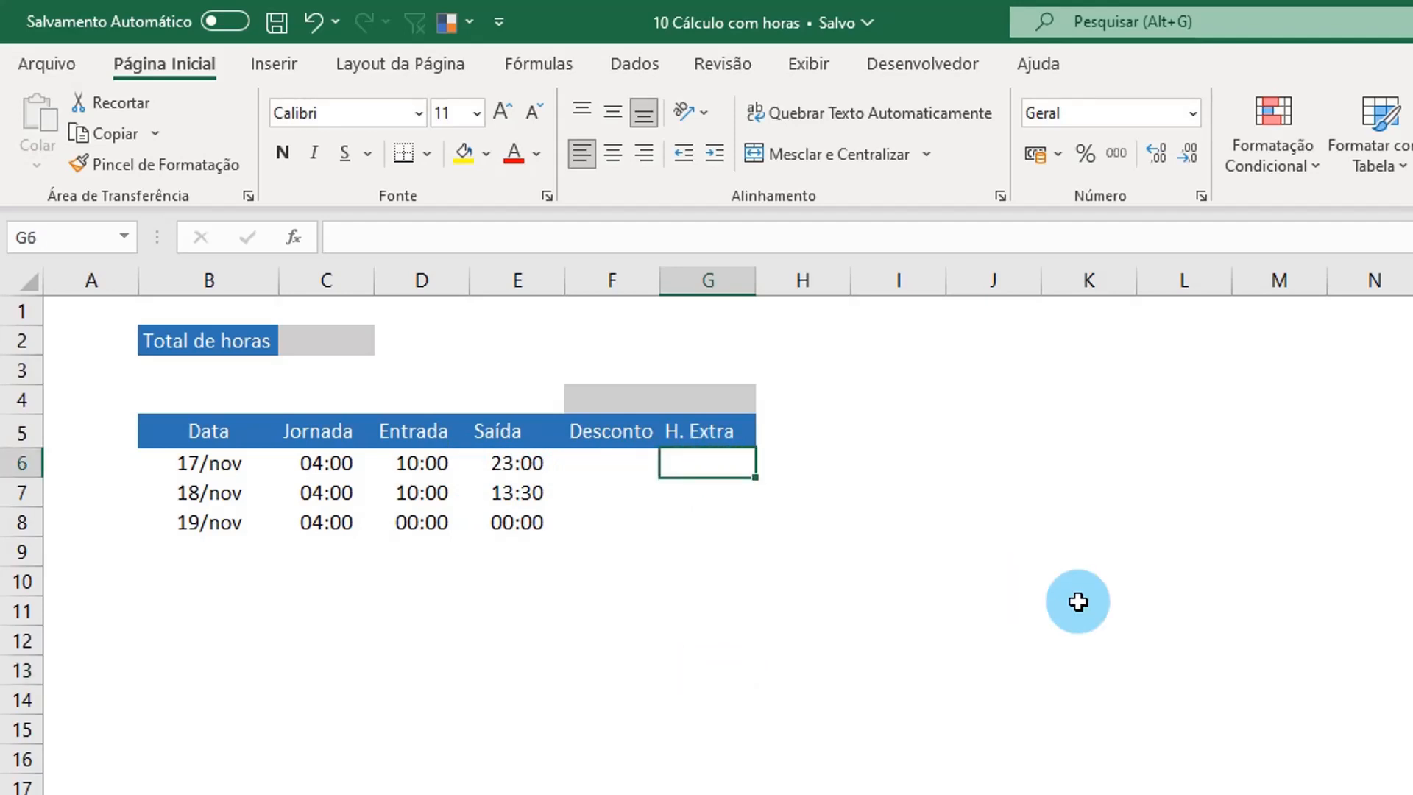
type("=se(")
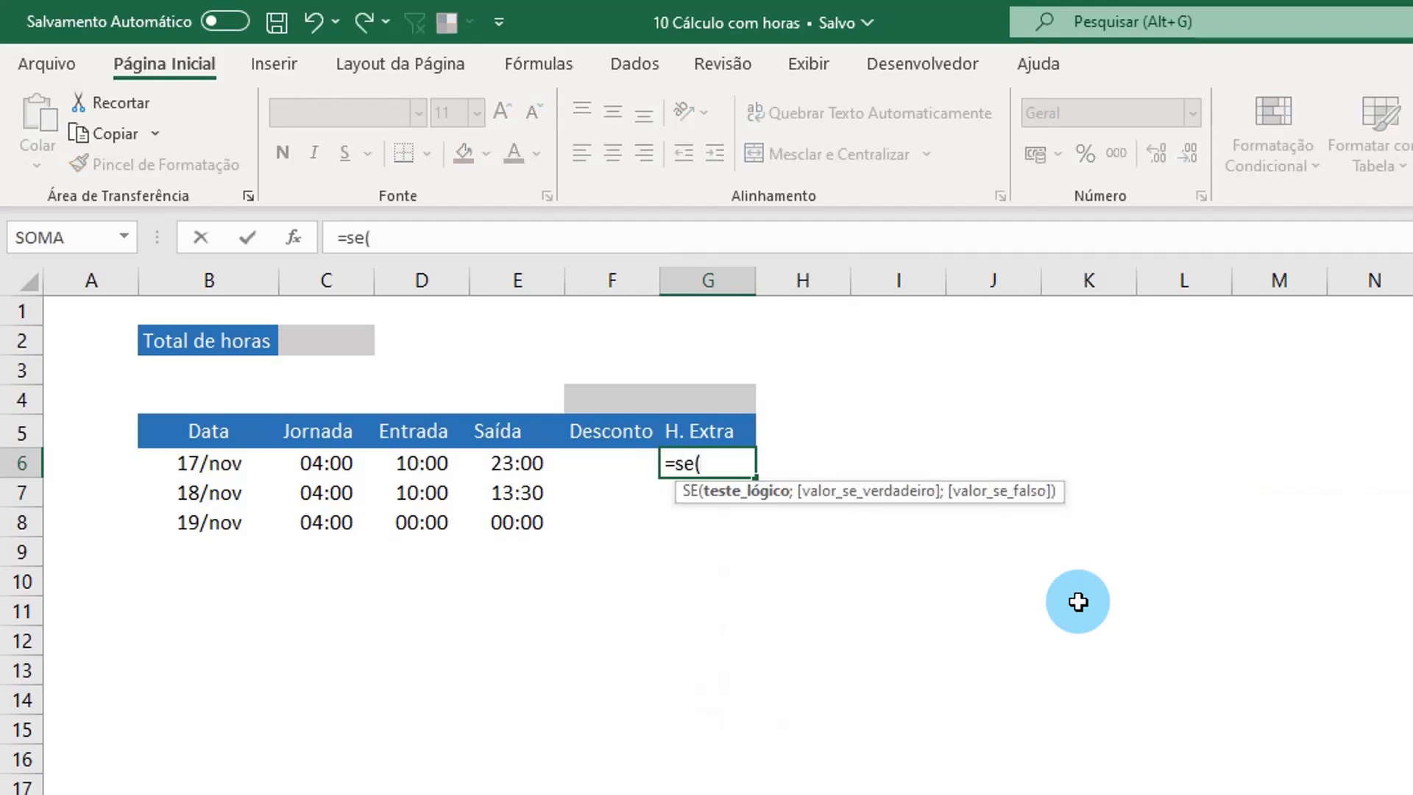
left_click(521, 463)
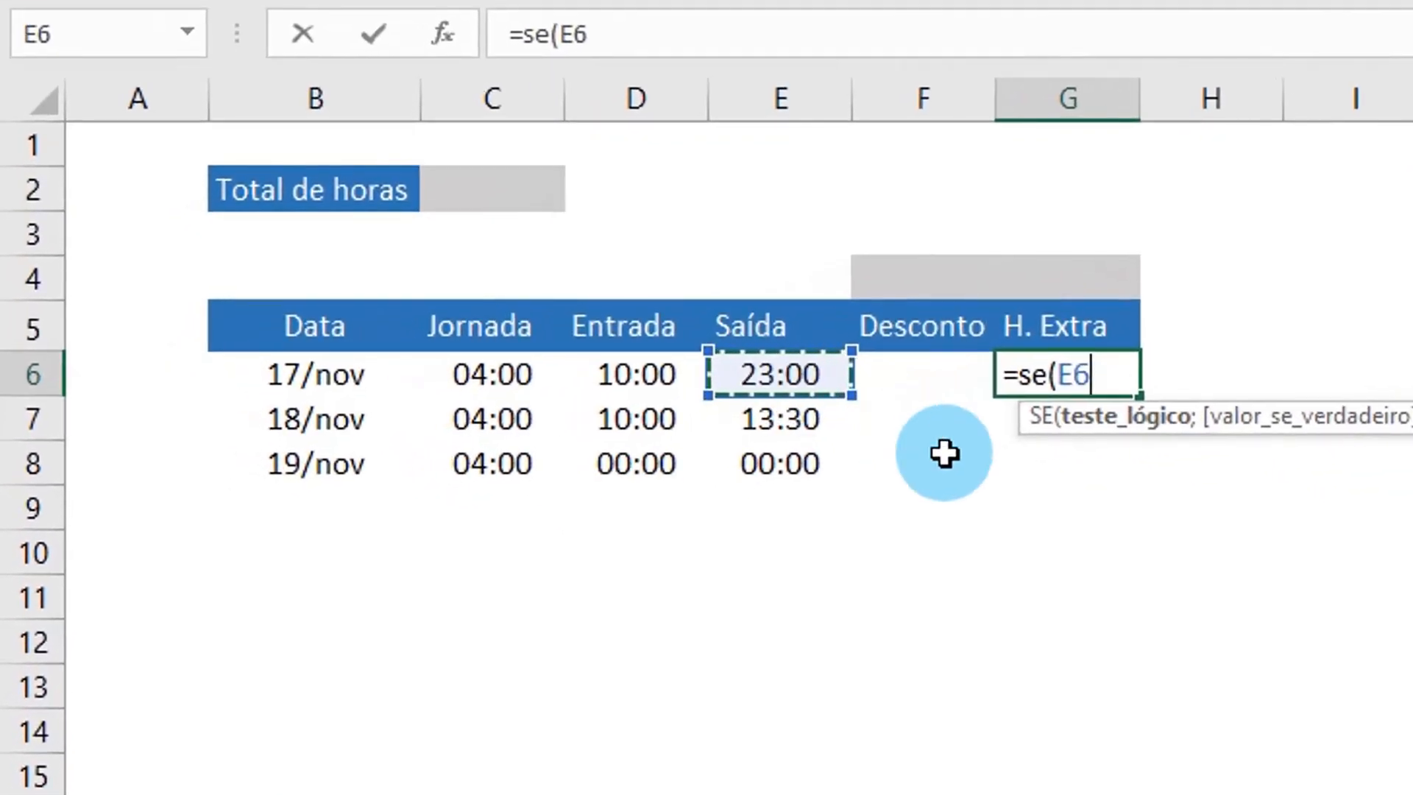
type("-")
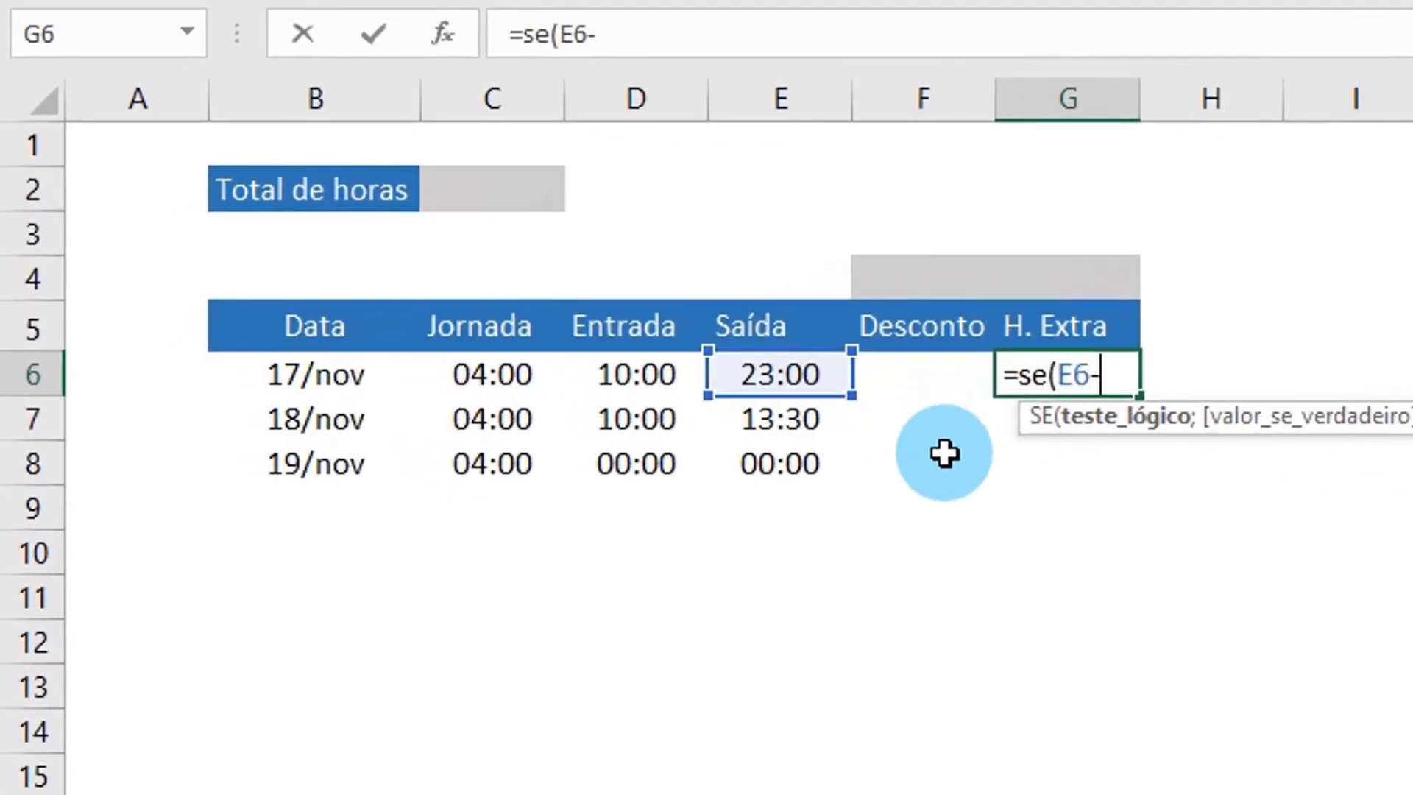
left_click(614, 386)
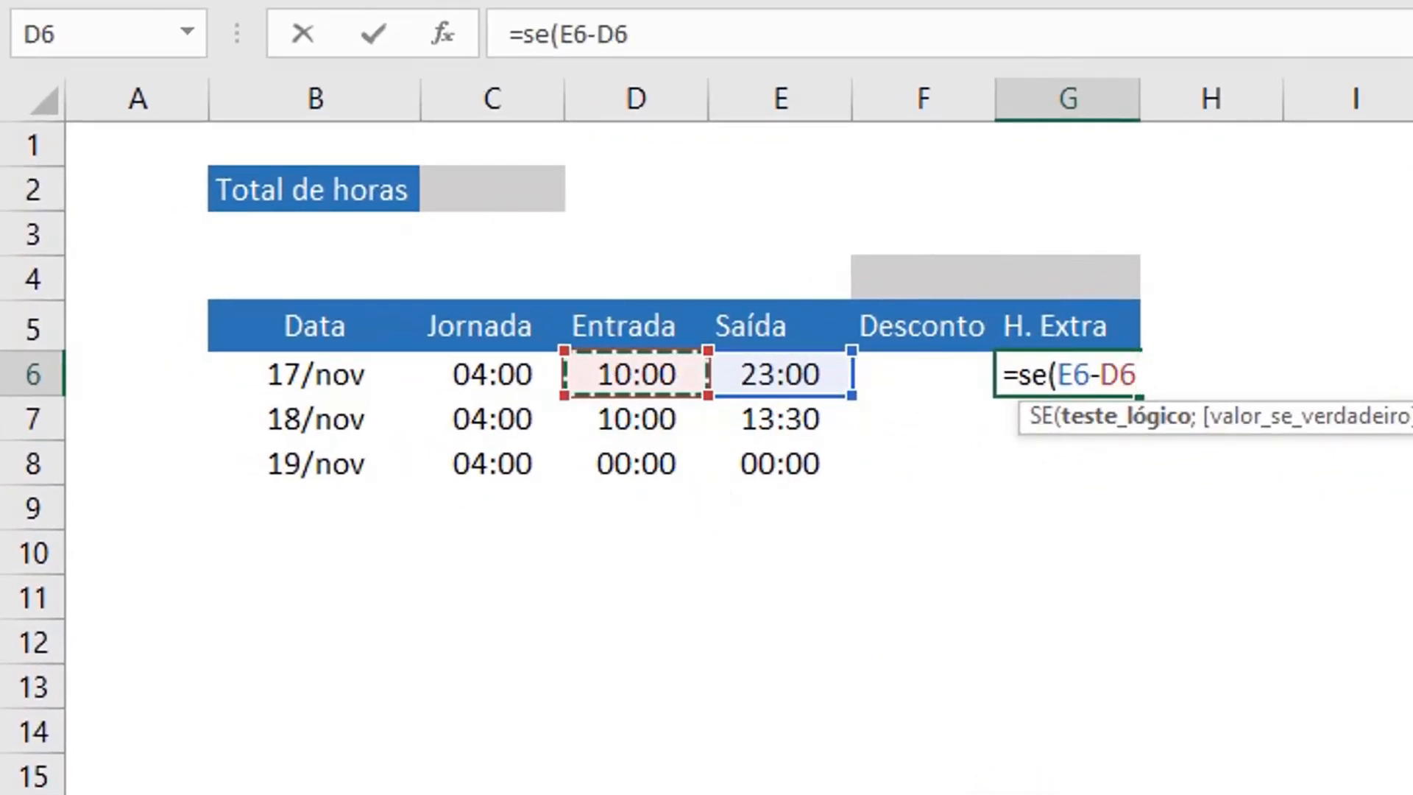
type(">")
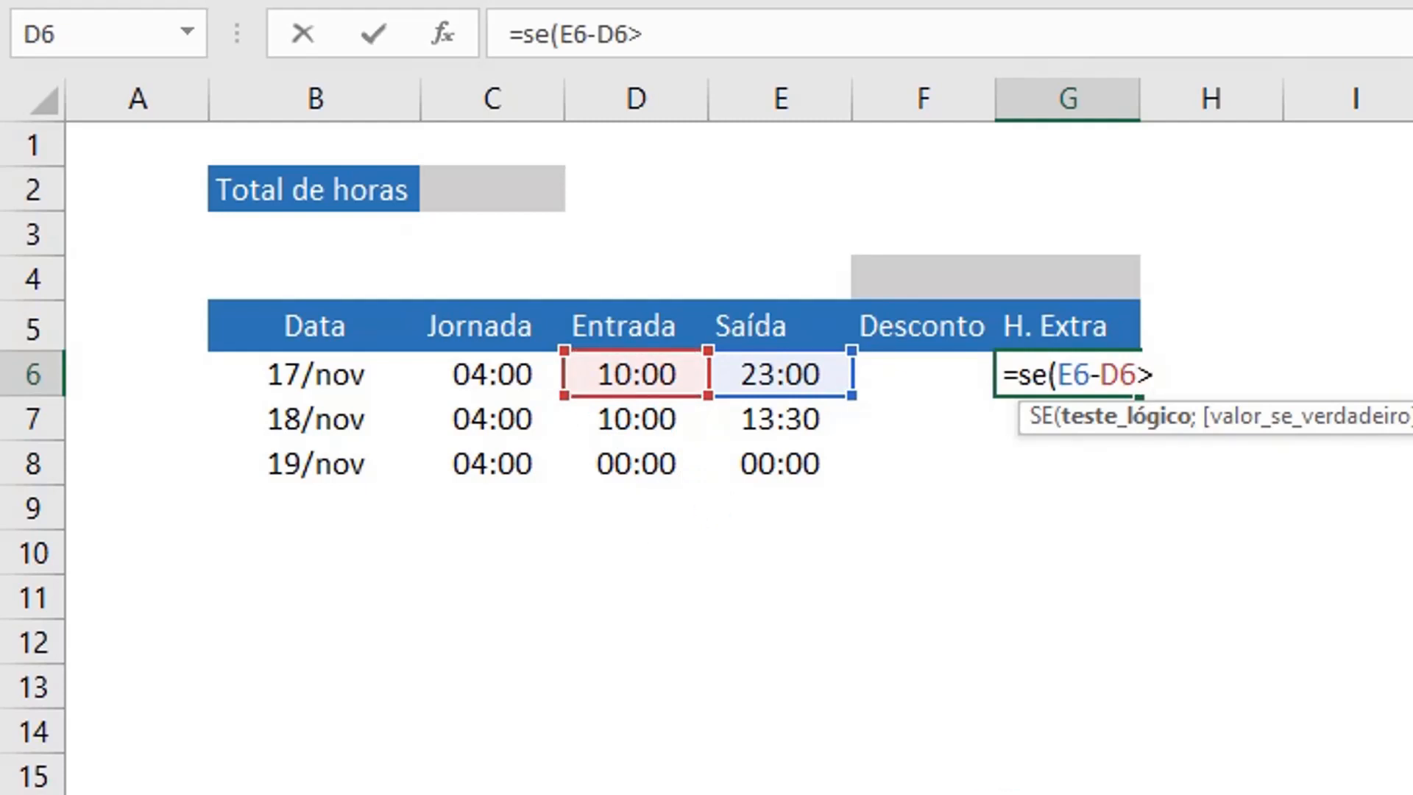
left_click(500, 388)
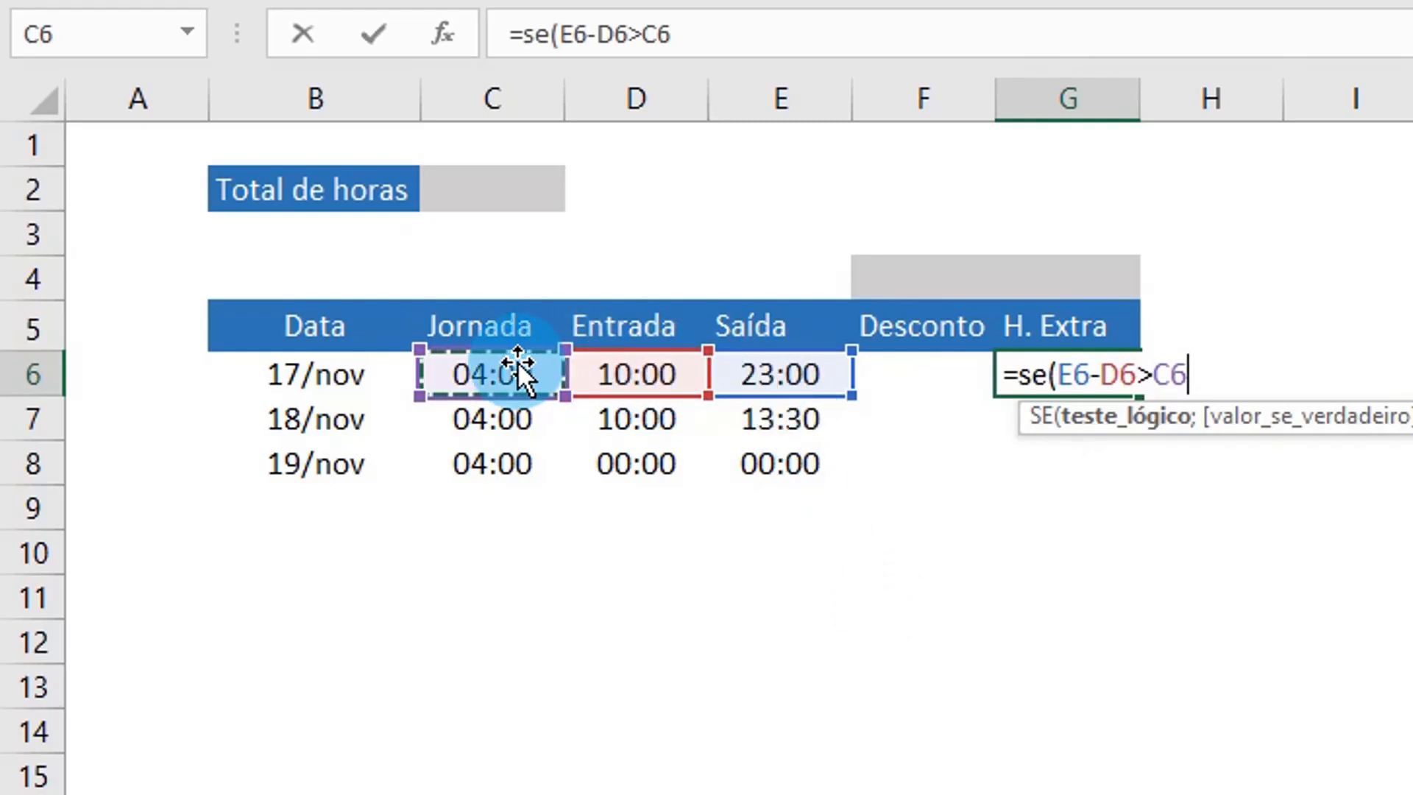
Step: Complete the G6 formula to return E6-D6-C6 if true and "-" if false
type(";")
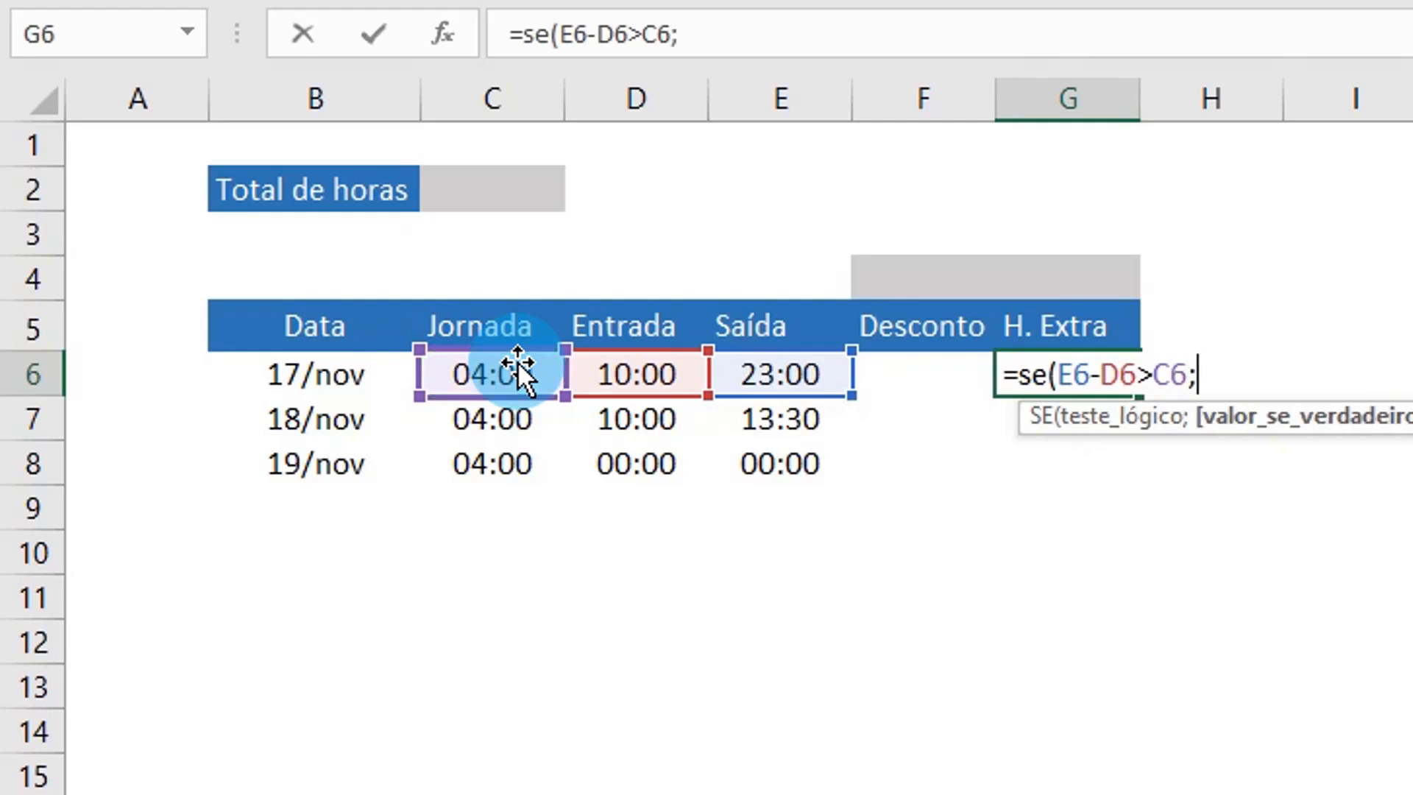
left_click(809, 373)
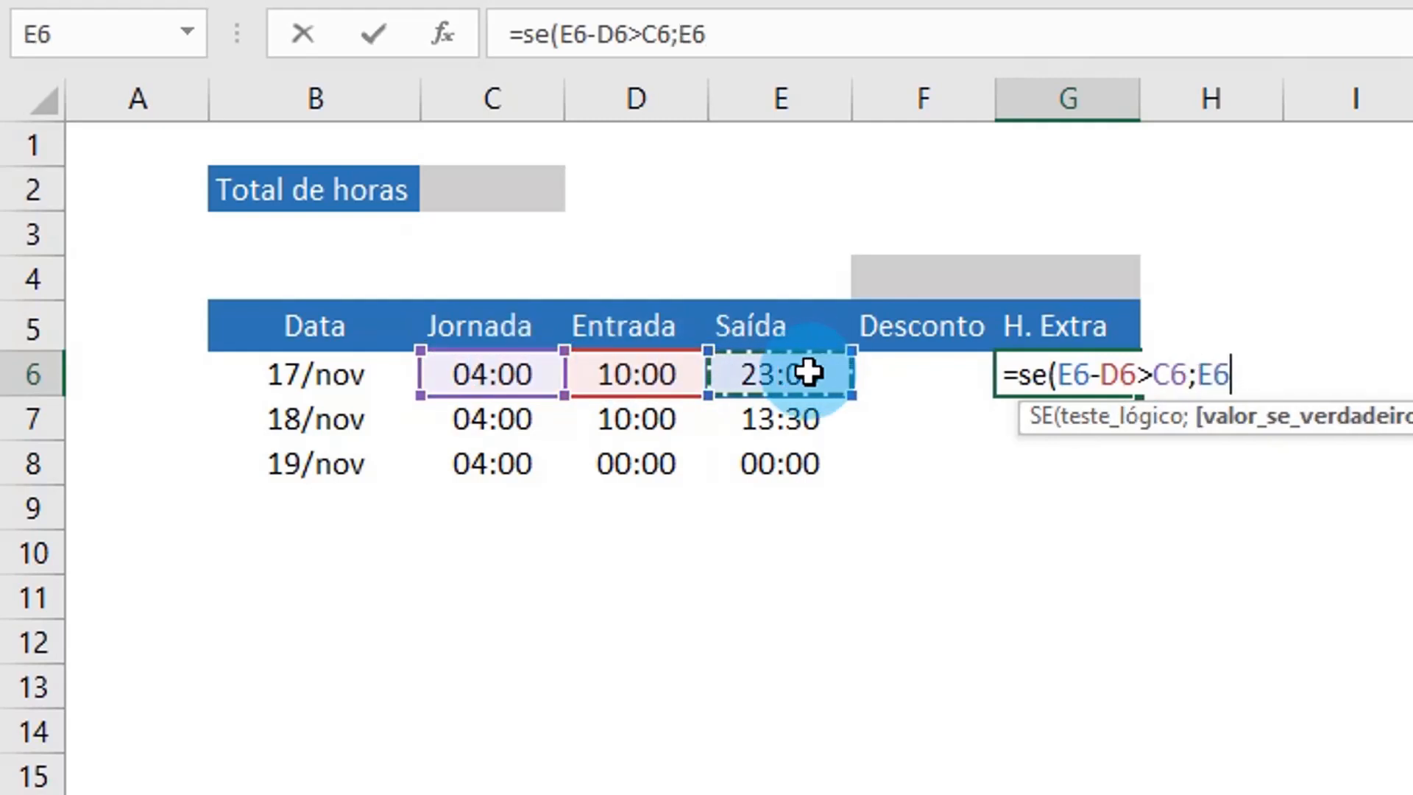
type("-")
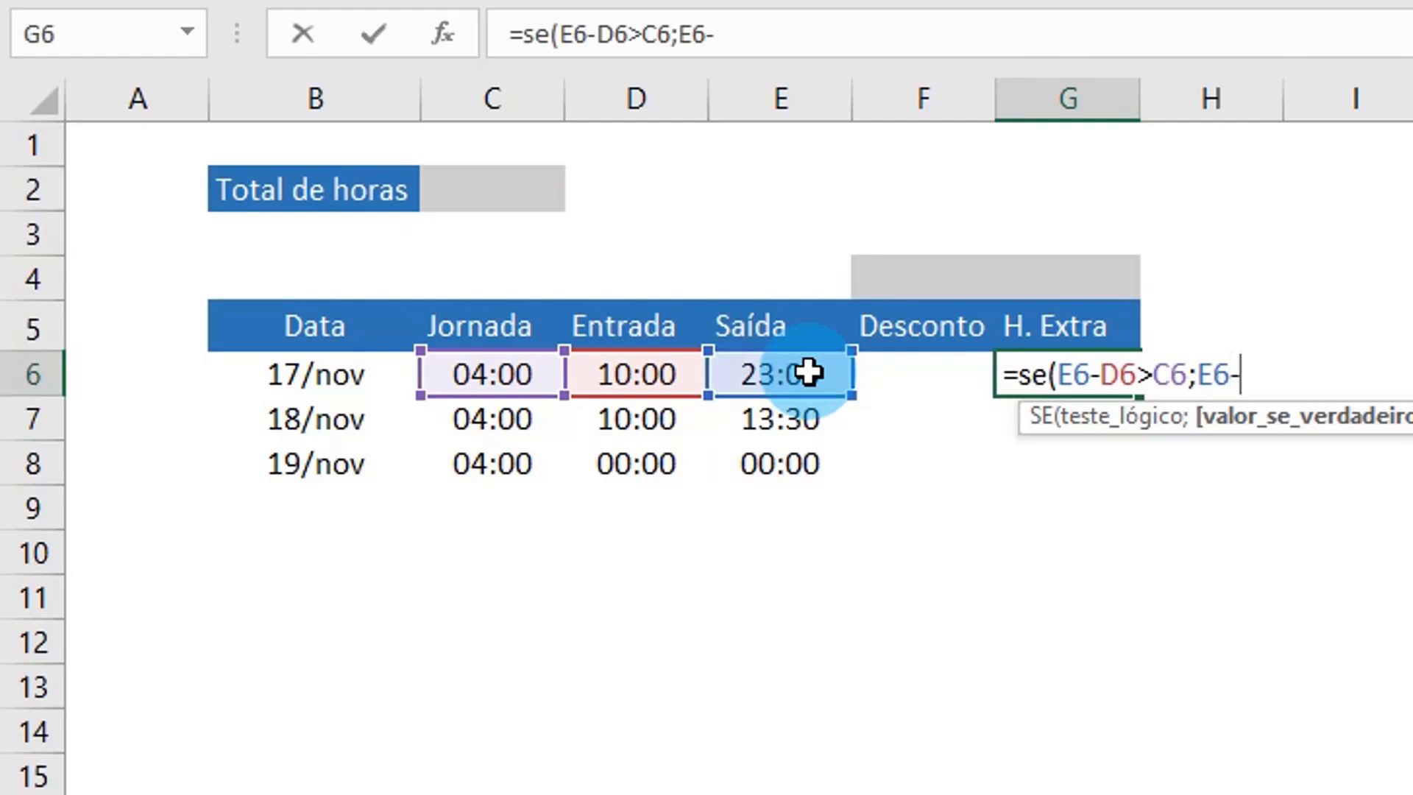
left_click(603, 380)
type("-")
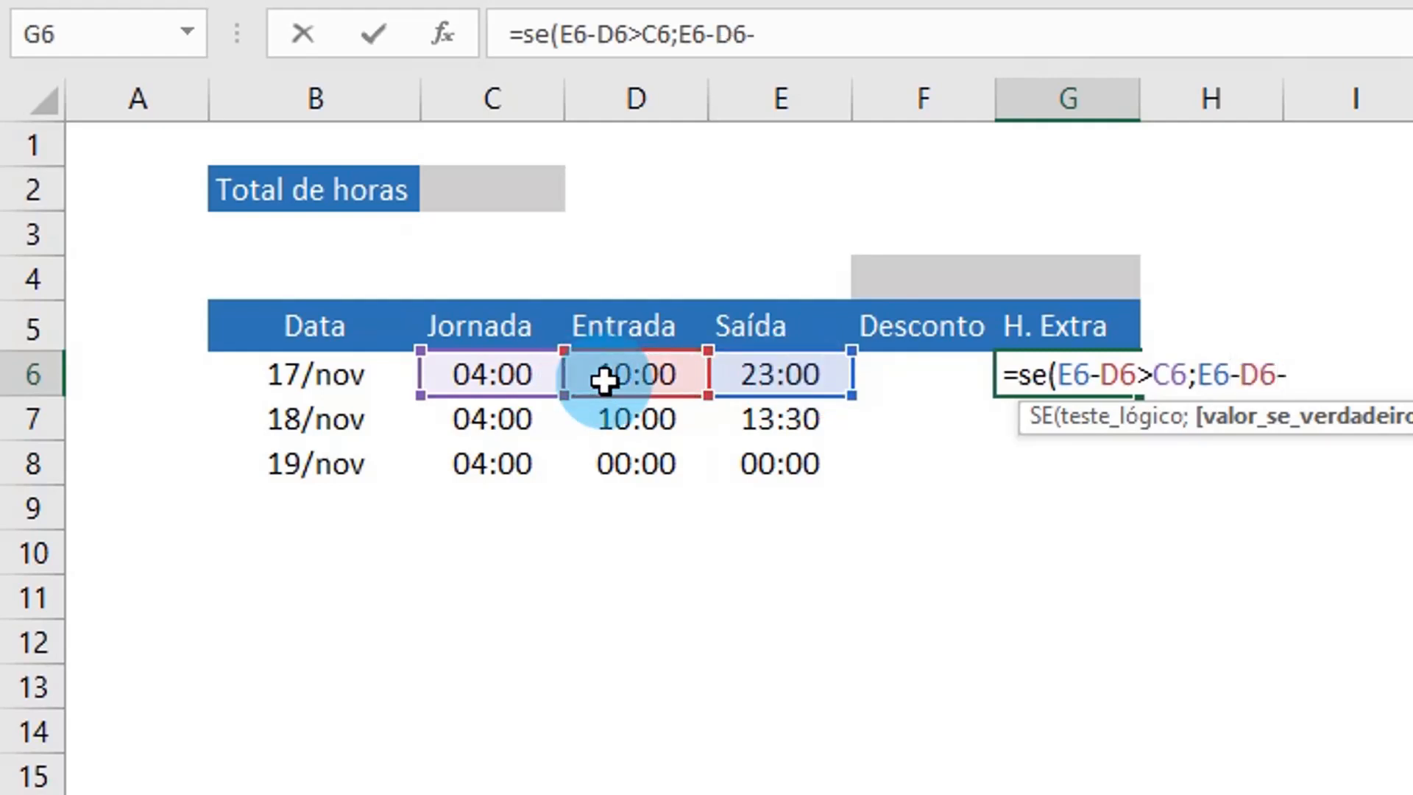
left_click(508, 373)
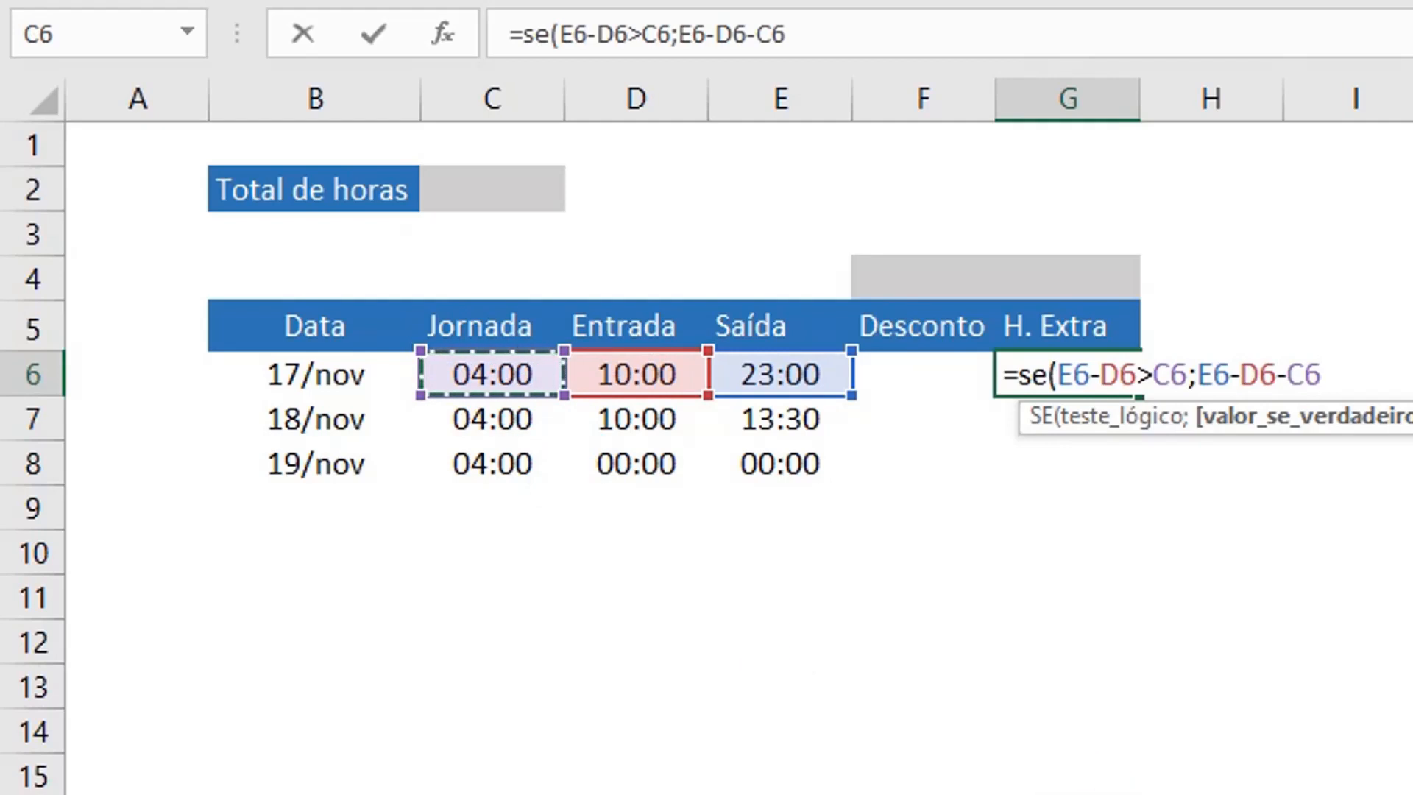
type(";\"-")
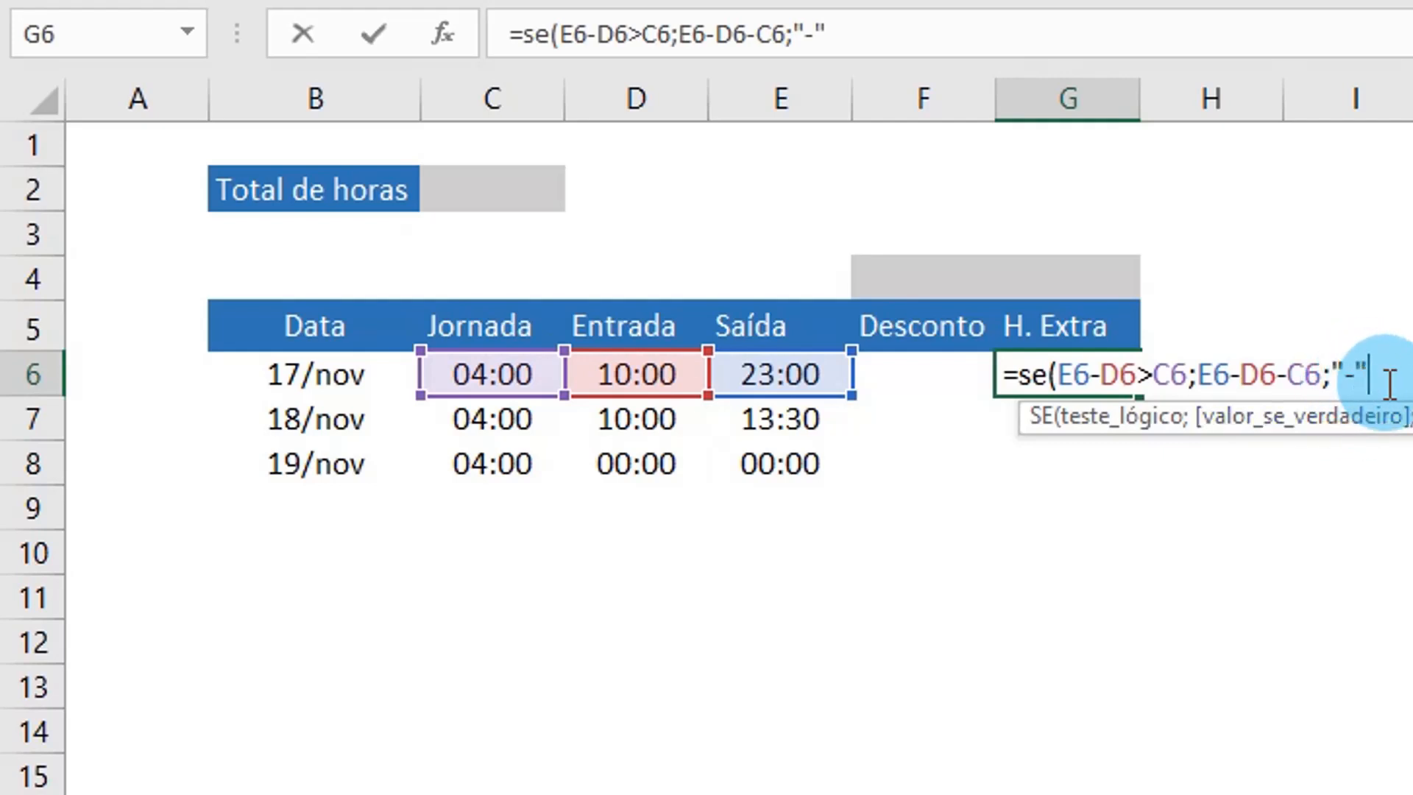
type(")")
key("Return")
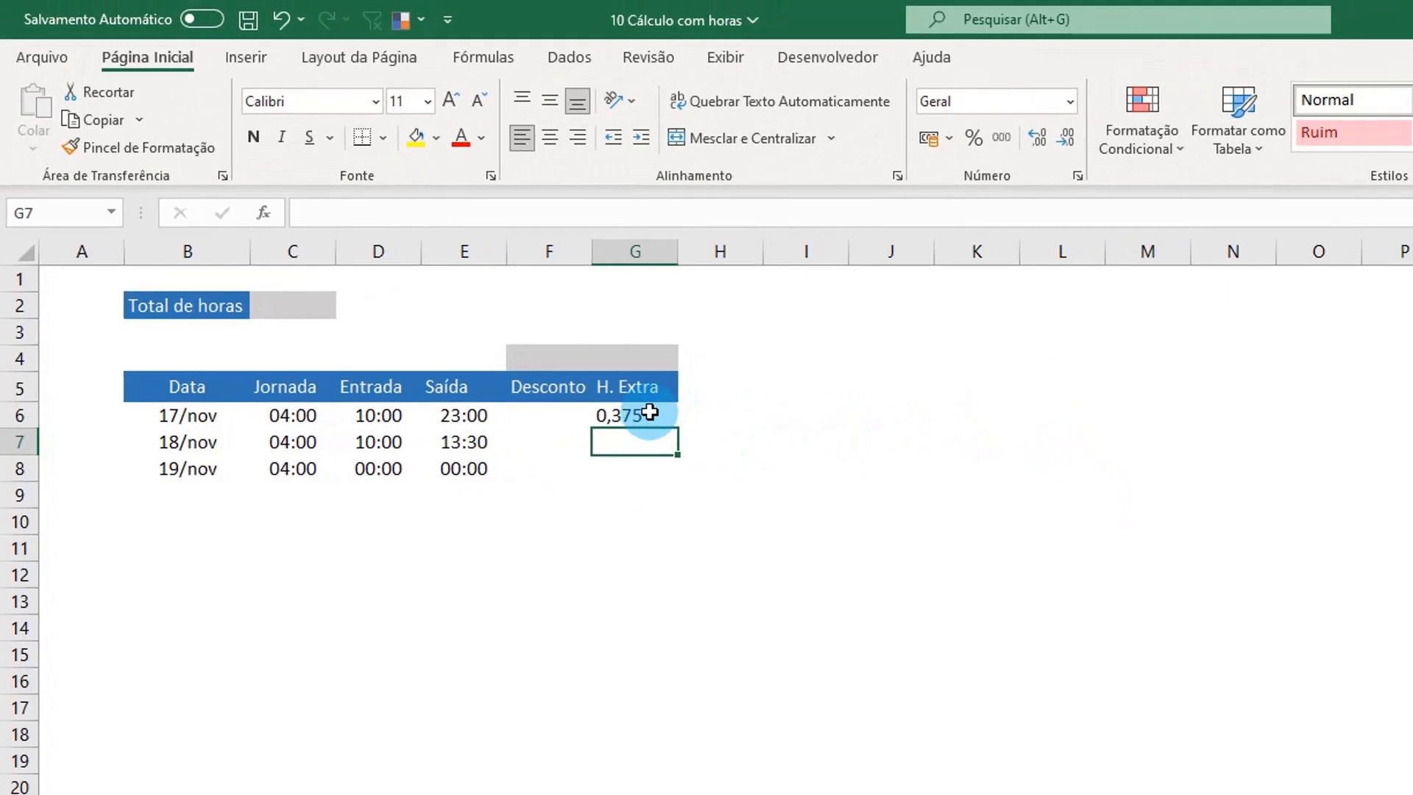
Step: Copy the H. Extra formula from G6 into G7:G8
left_click(956, 382)
key("ctrl+c")
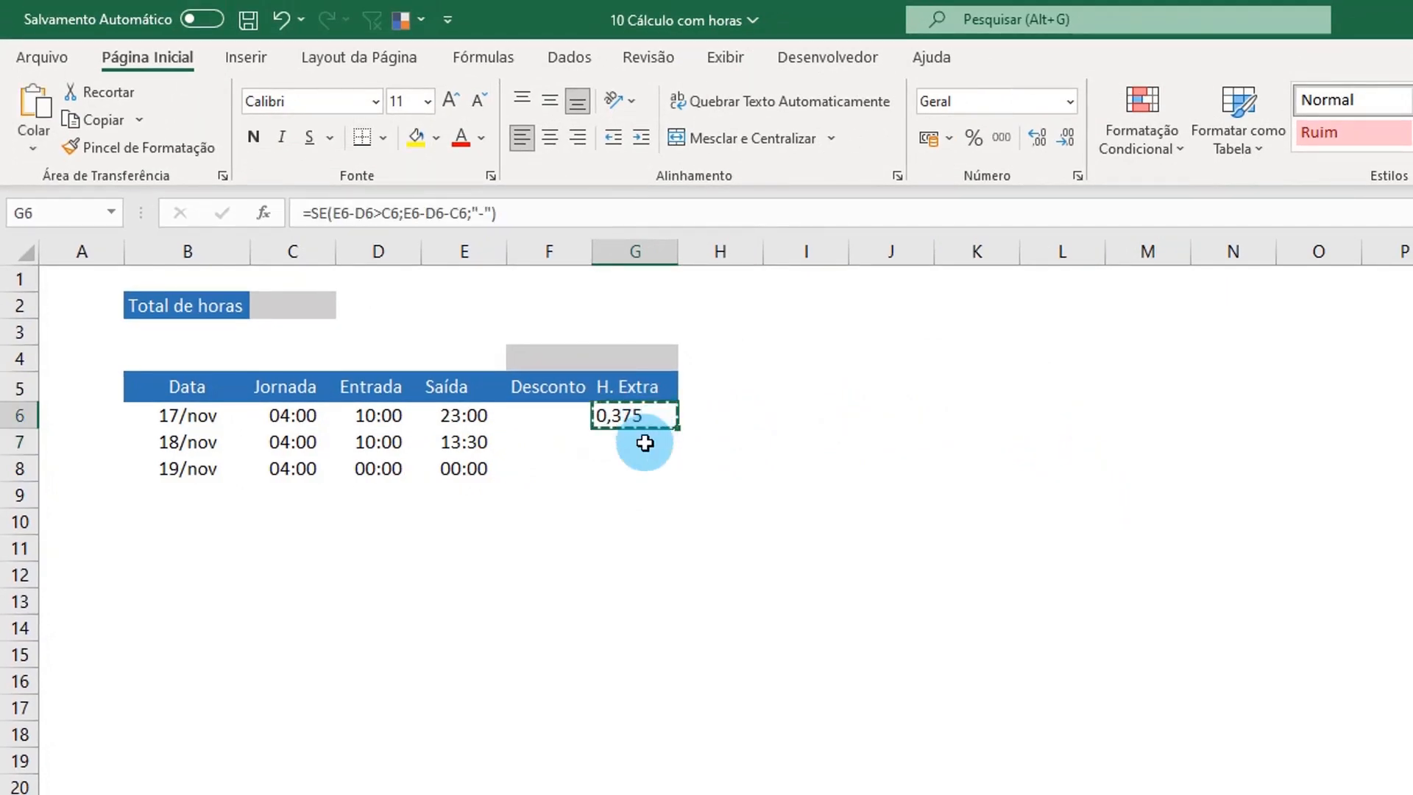
left_click_drag(645, 442, 645, 463)
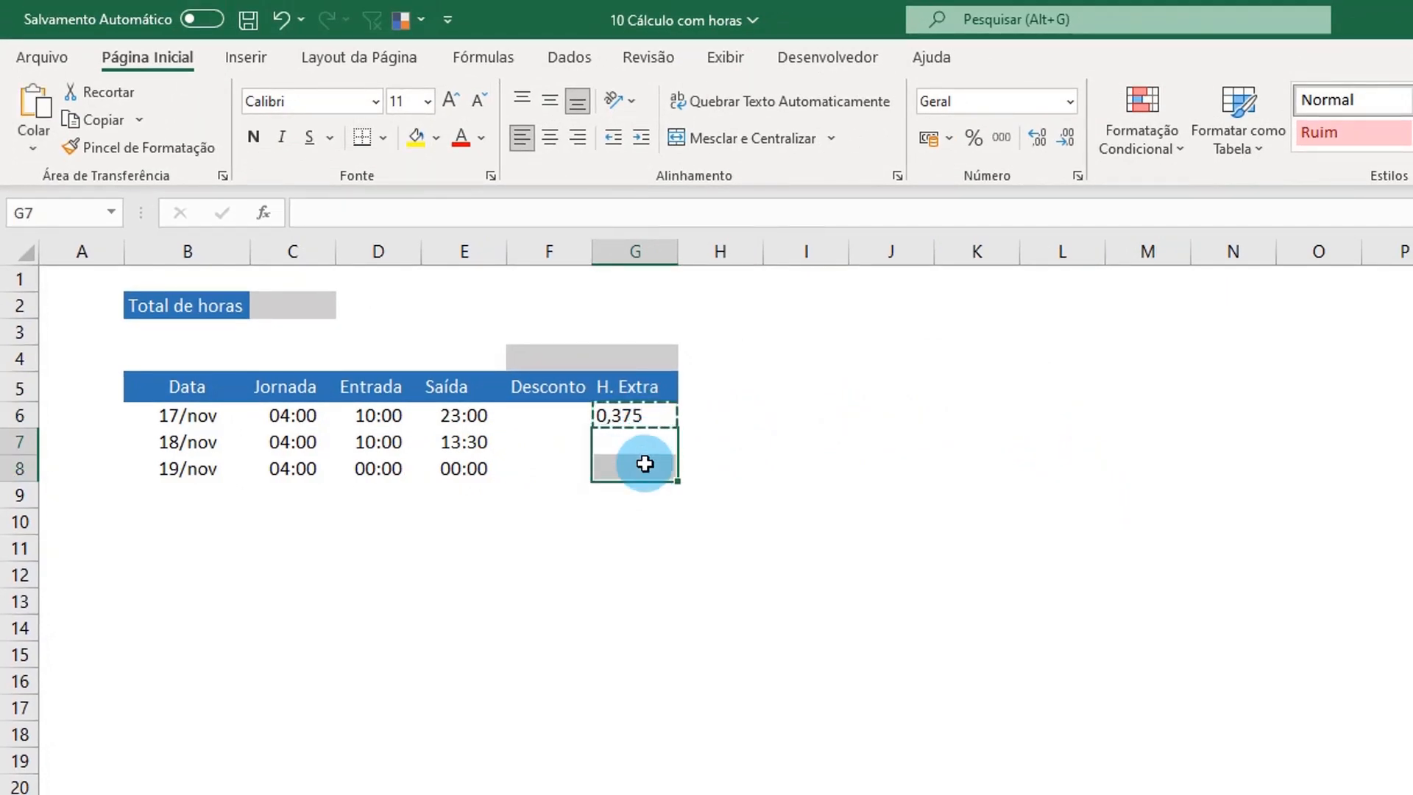
key("ctrl+v")
key("ctrl")
key("Escape")
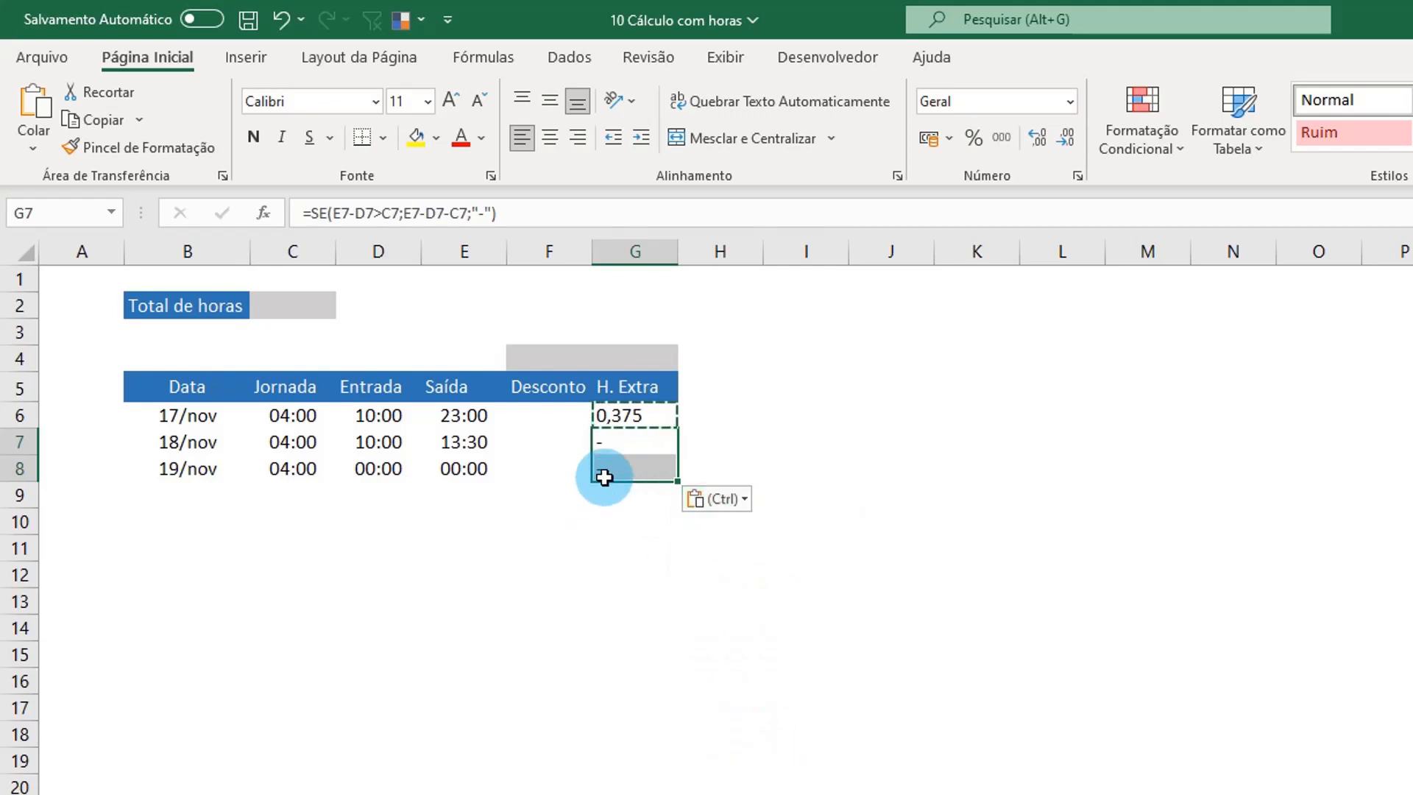
Step: Check the Entrada and Saída times for 18/nov and 19/nov against their H. Extra results
left_click(453, 441)
left_click(390, 447)
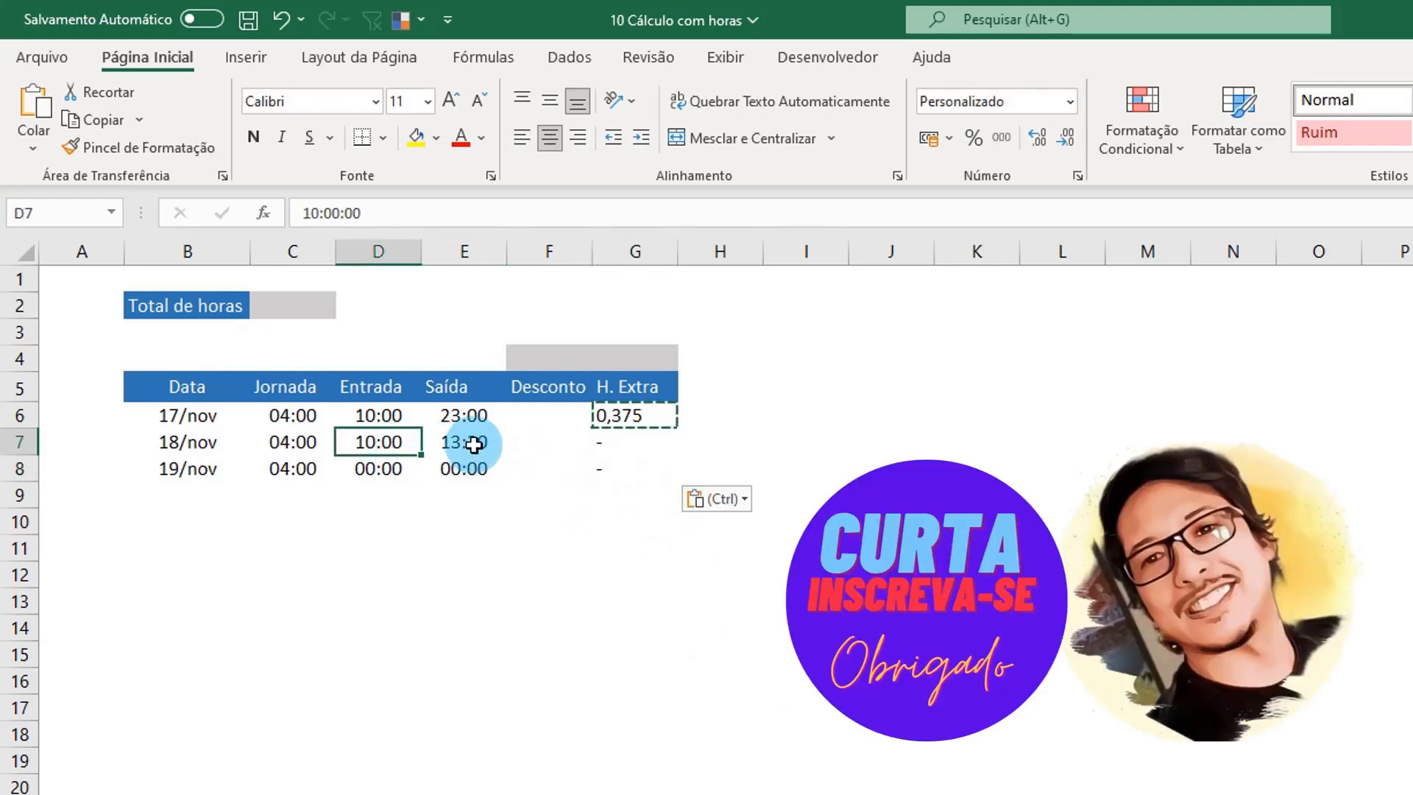
left_click(473, 441)
left_click(395, 442)
left_click(622, 444)
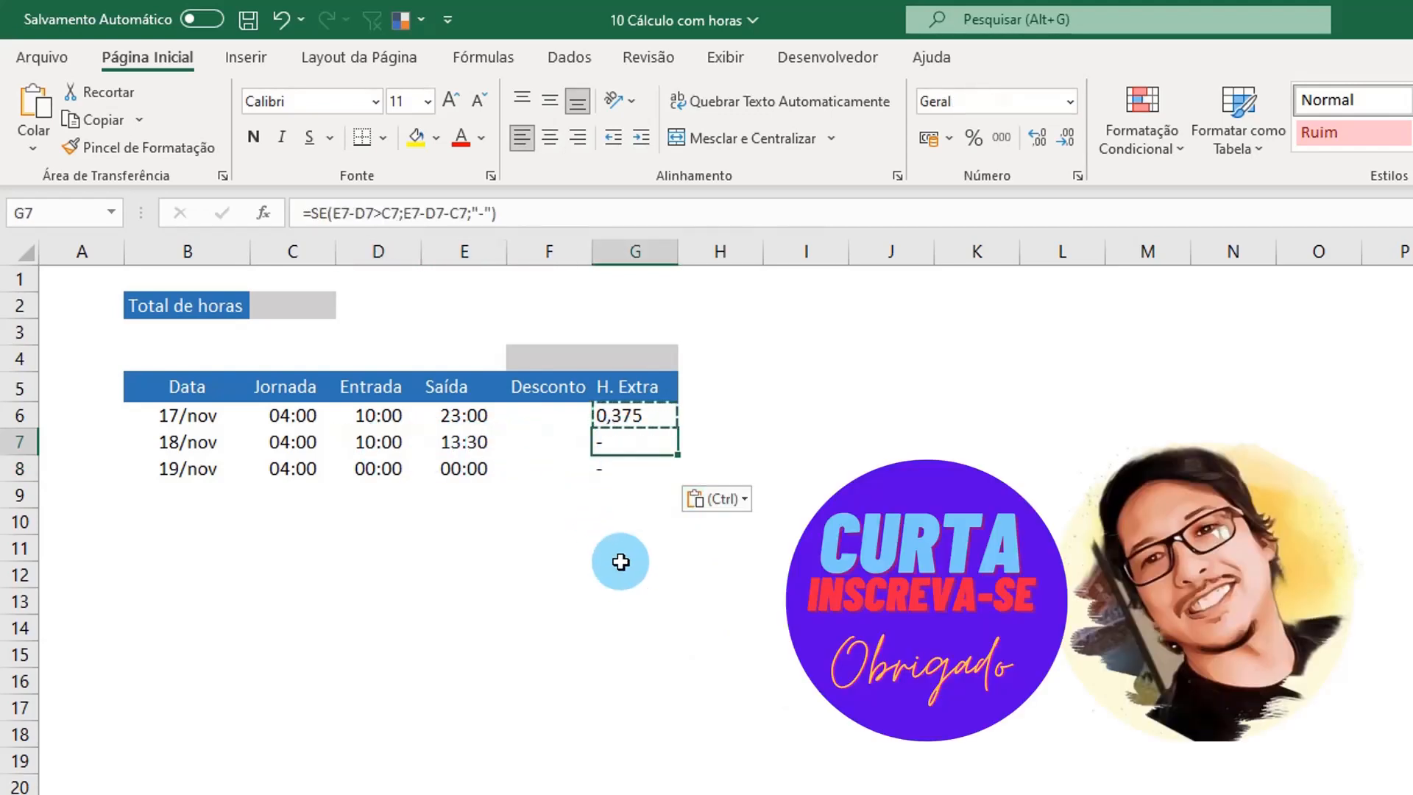
left_click(390, 468)
left_click(452, 468)
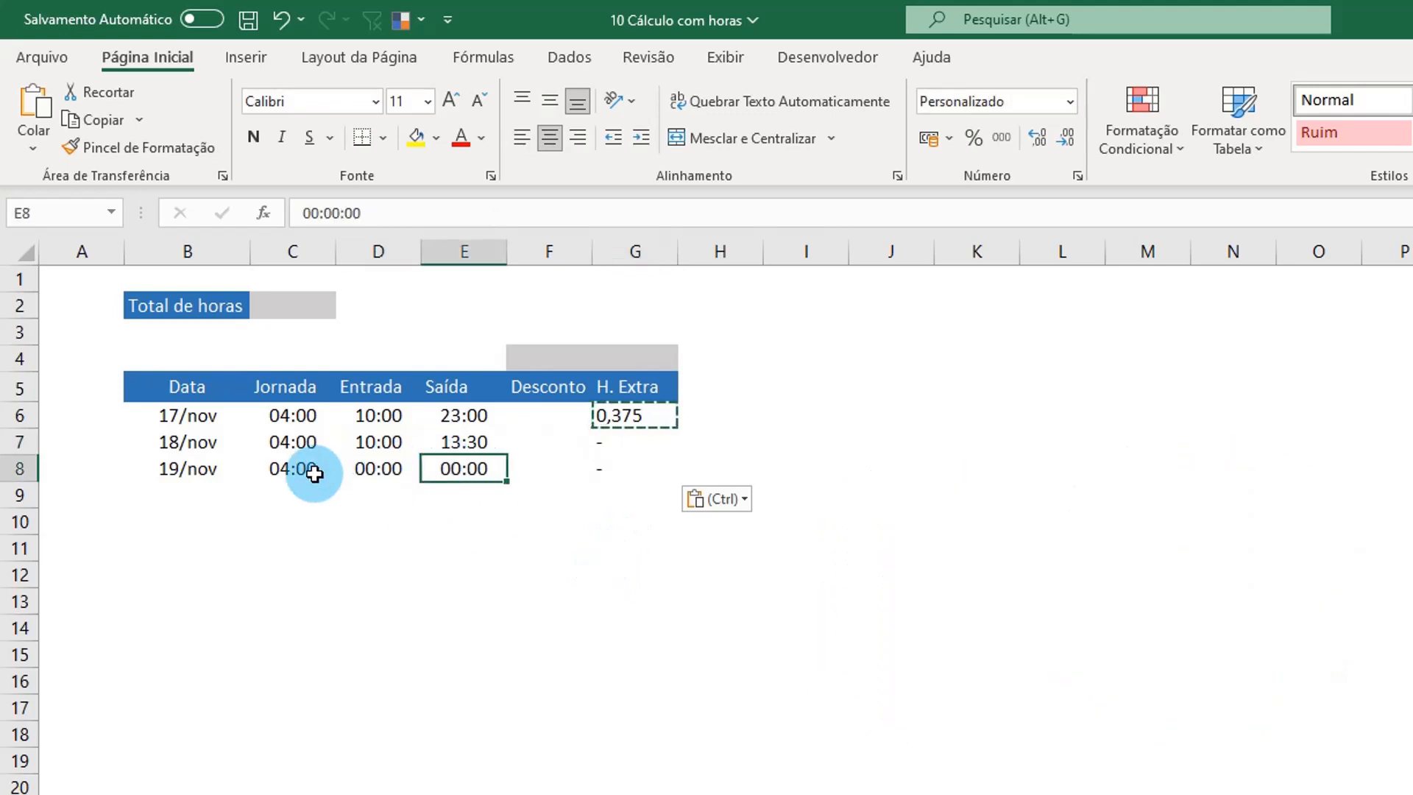
left_click(600, 468)
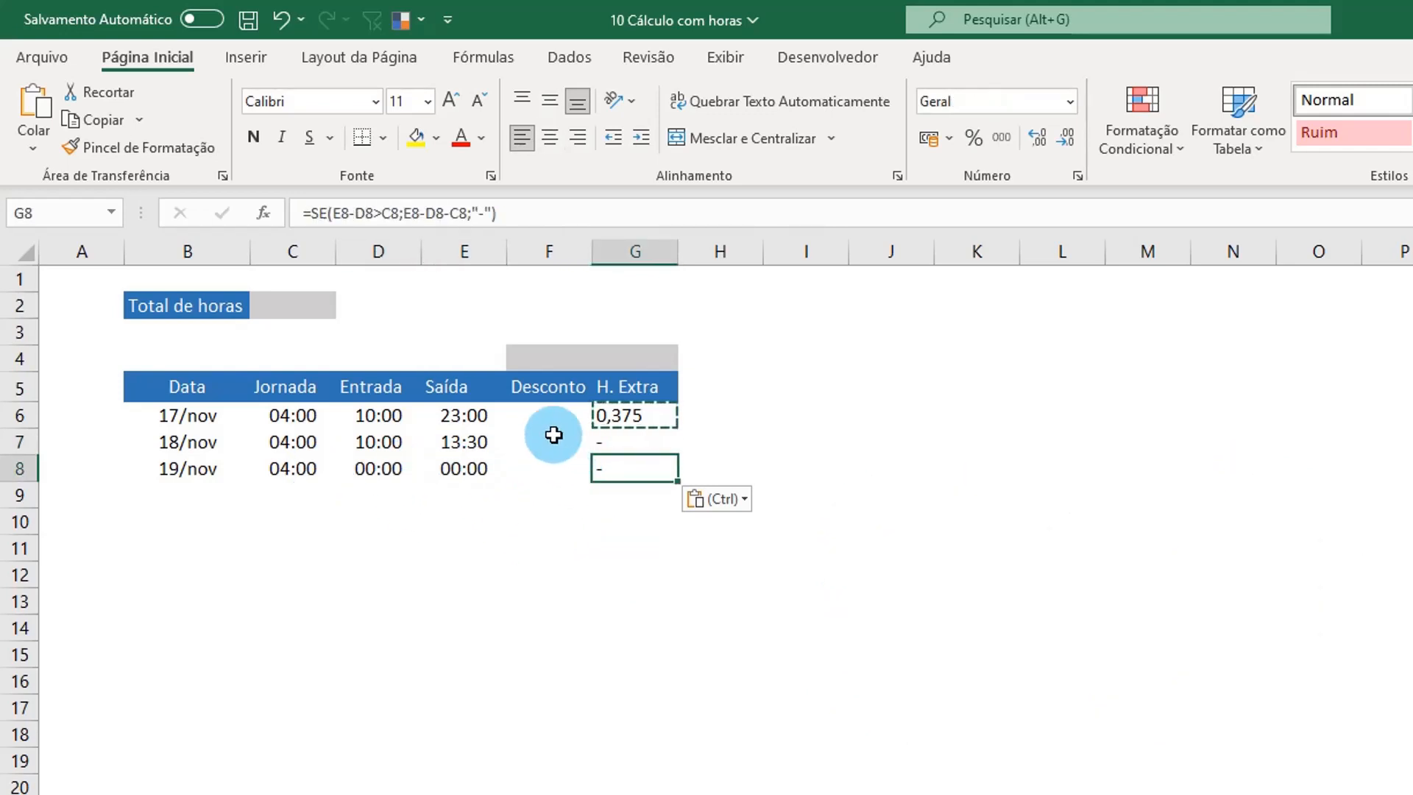
Step: Start an SE formula in F8 under Desconto with the logical test E8-D8<C8
left_click(535, 471)
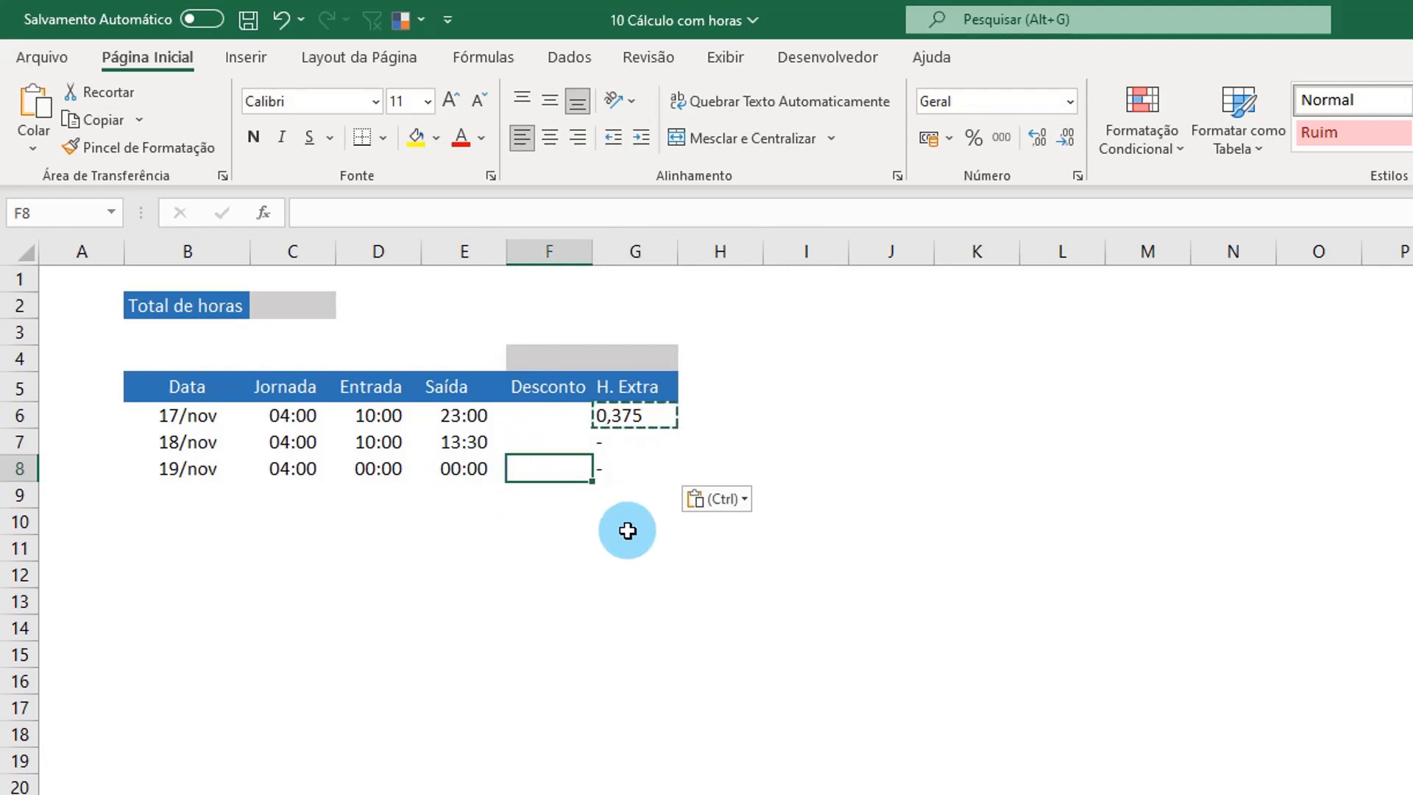
type("=se(")
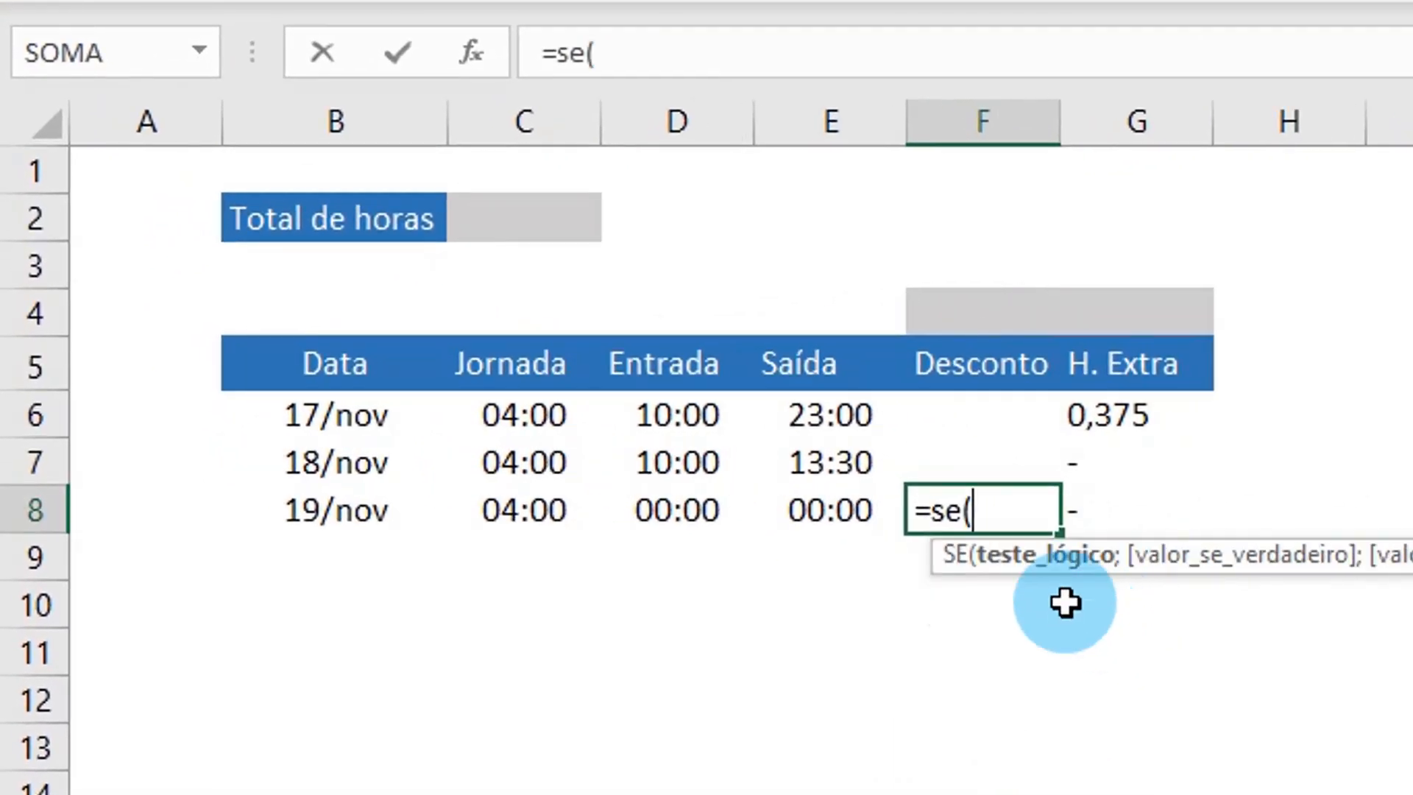
left_click(823, 517)
type("-")
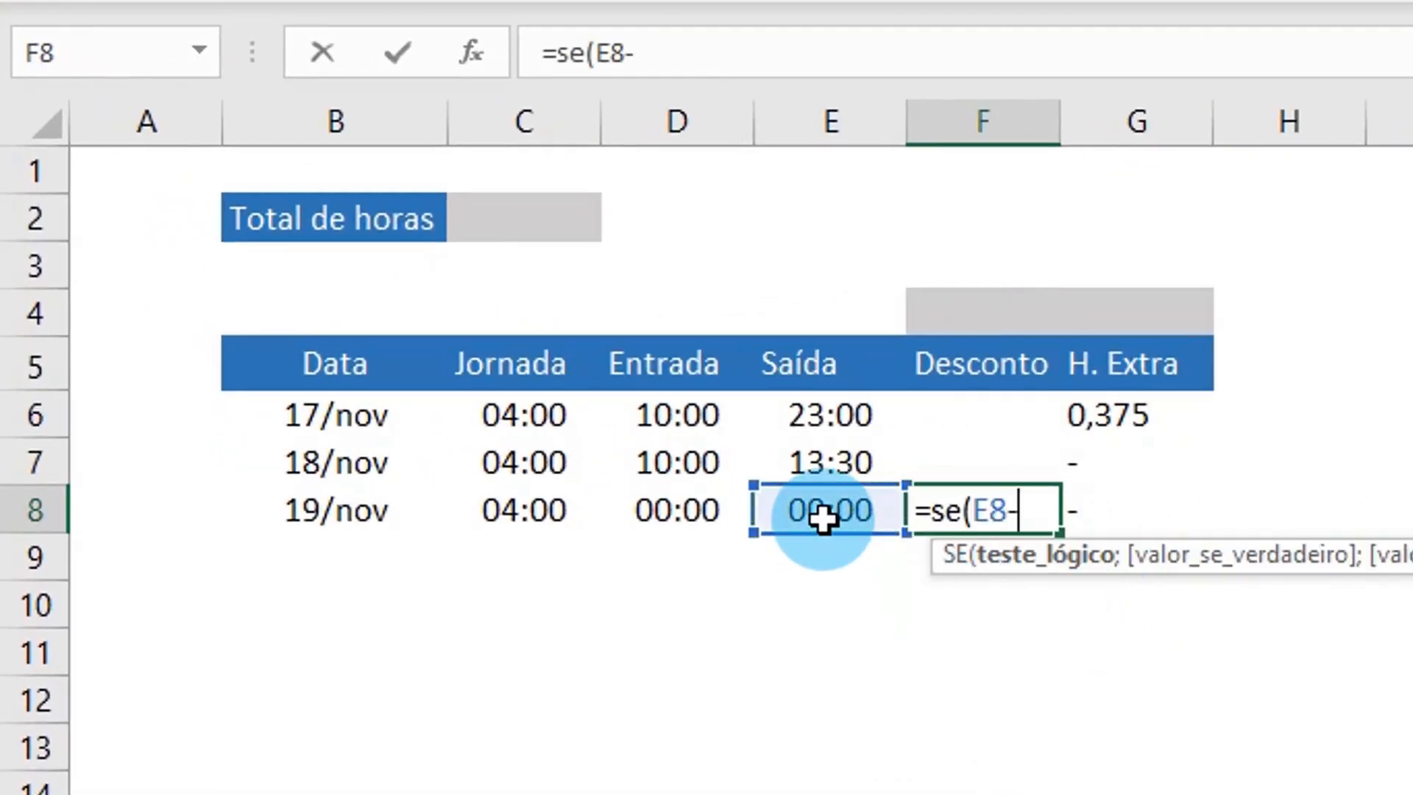
left_click(654, 510)
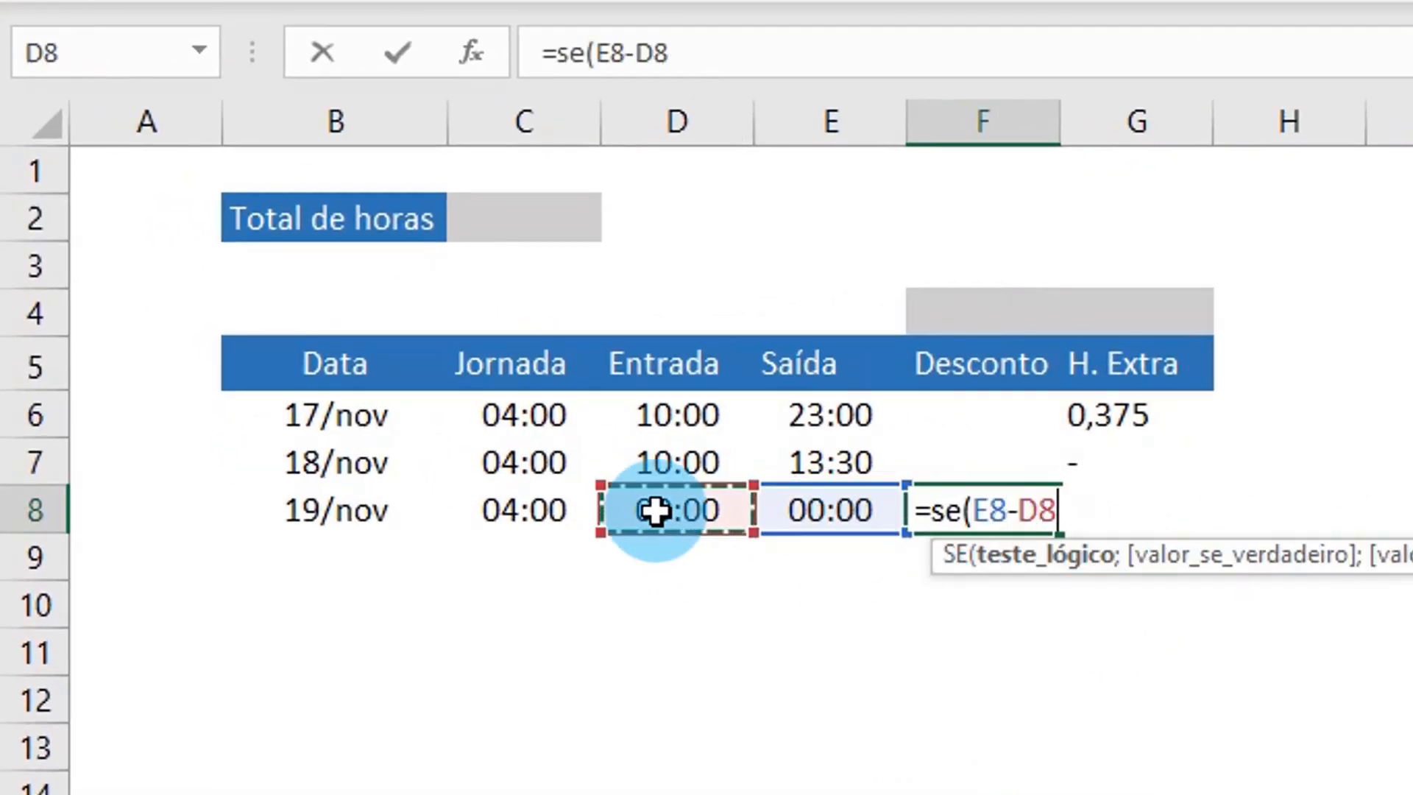
type("<")
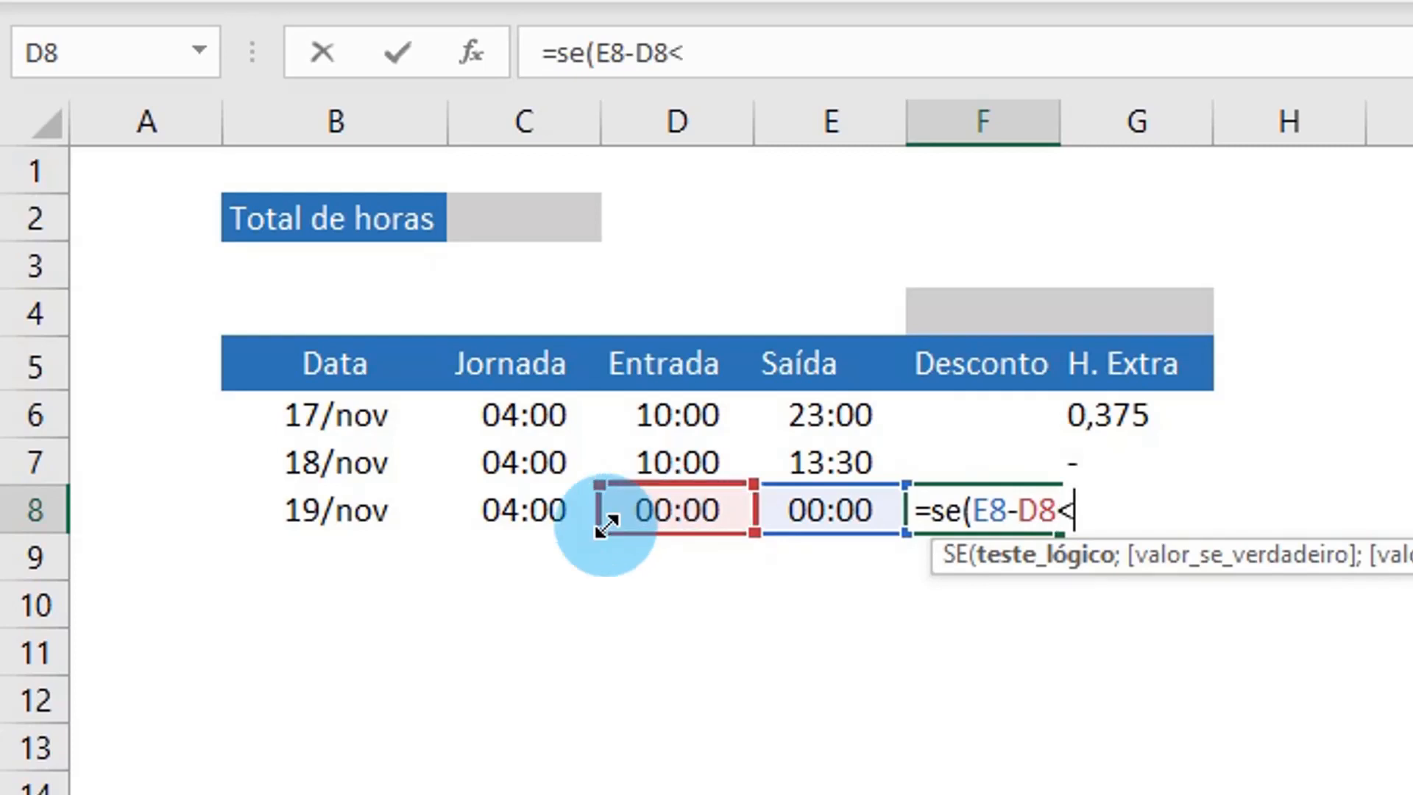
left_click(543, 513)
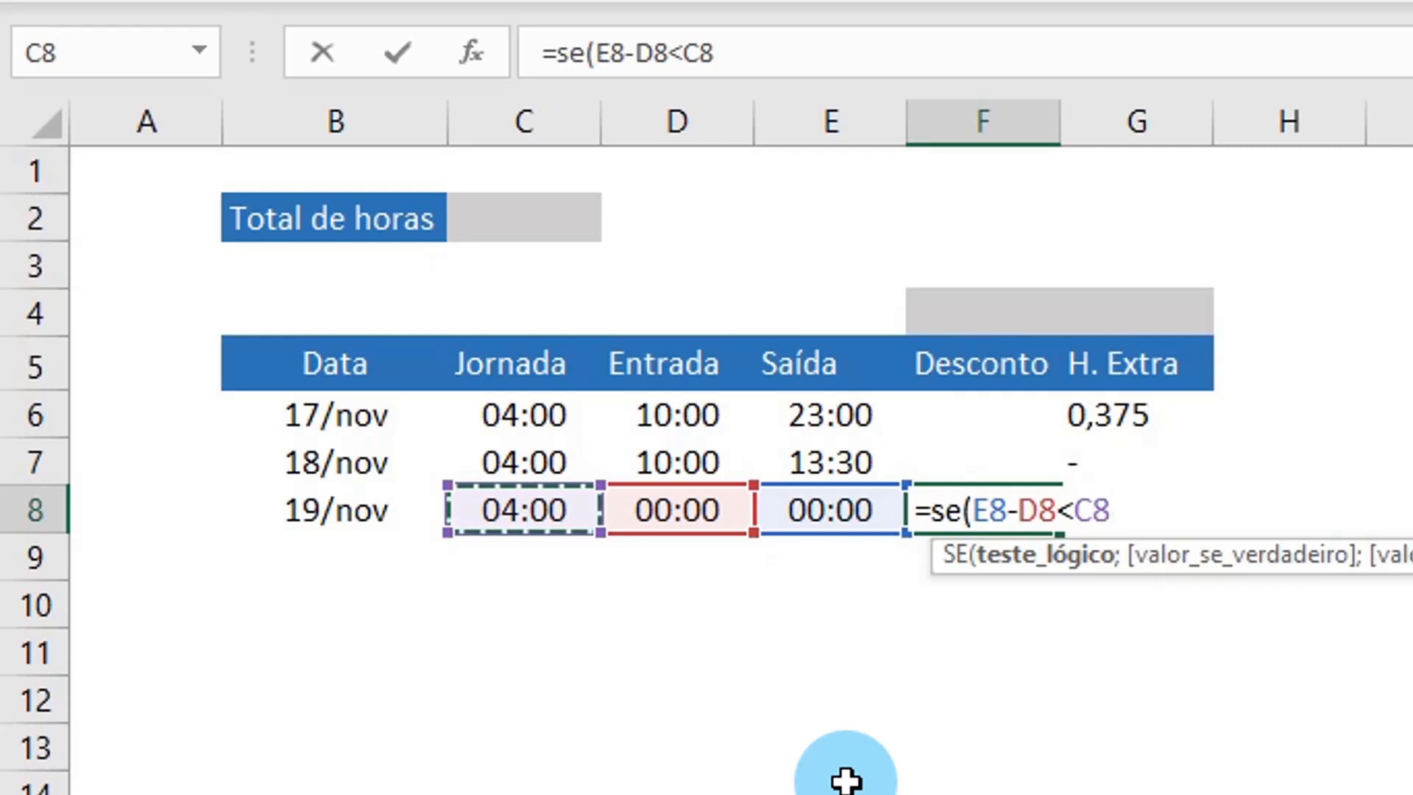
Step: Complete the F8 formula to return E8-D8-C8 if true and "-" if false
type(";")
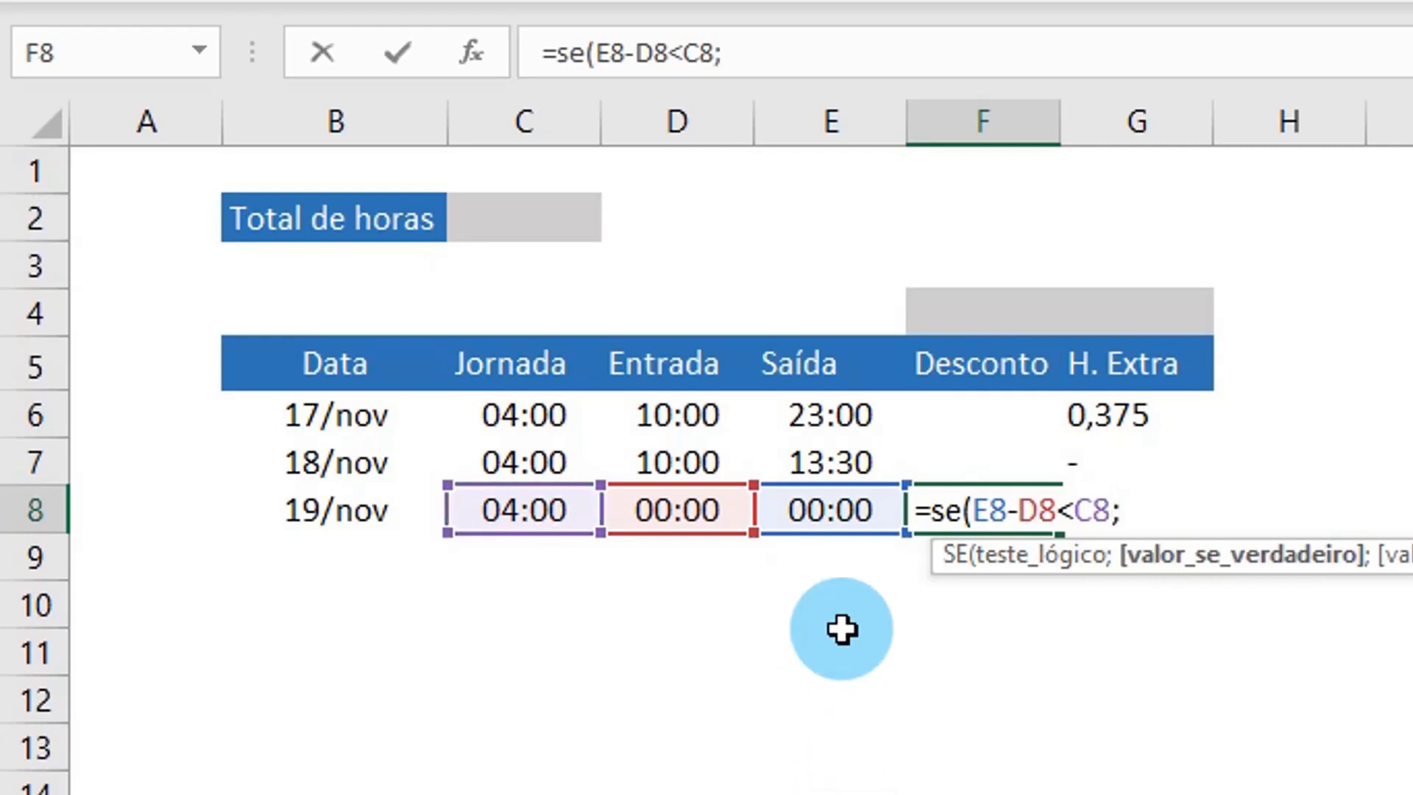
left_click(835, 515)
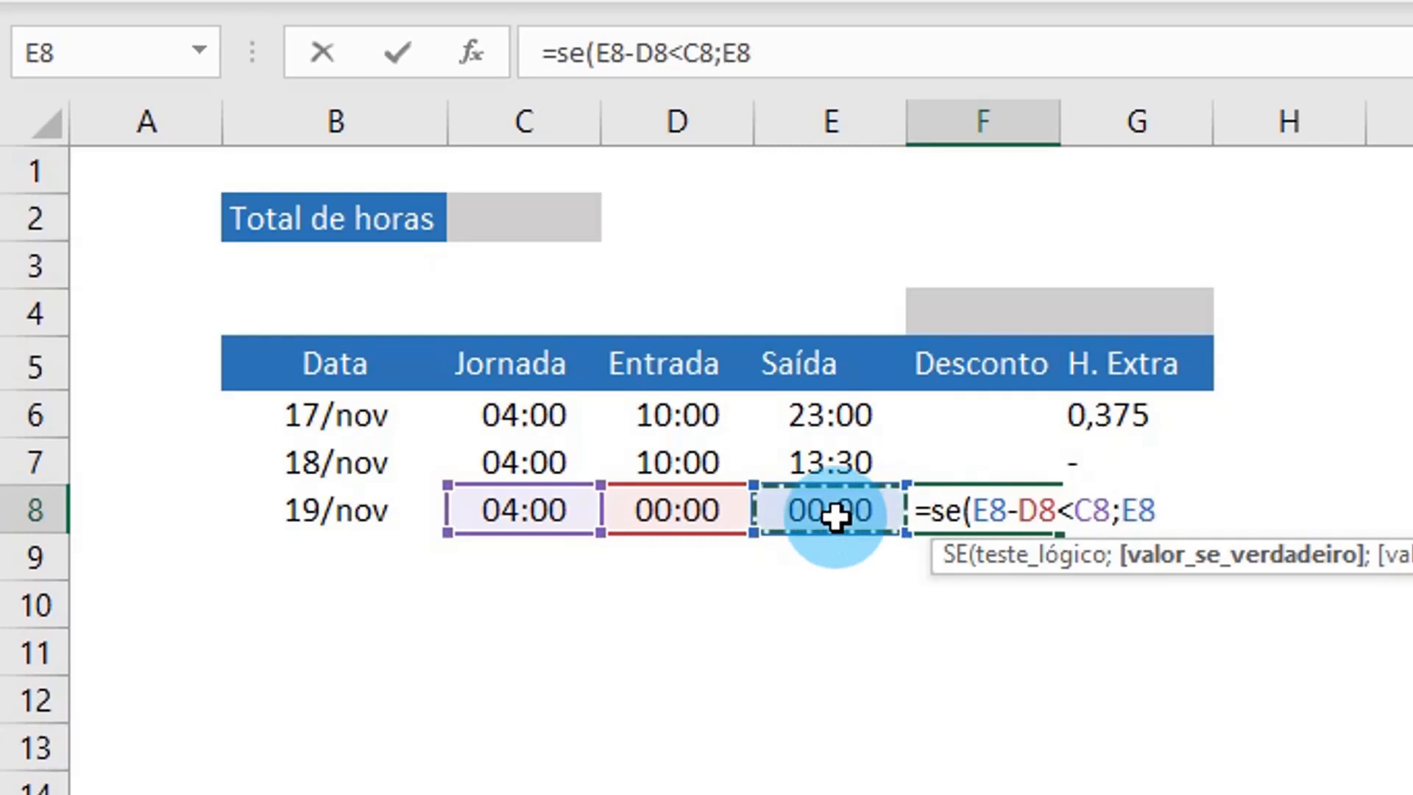
type("-")
left_click(675, 508)
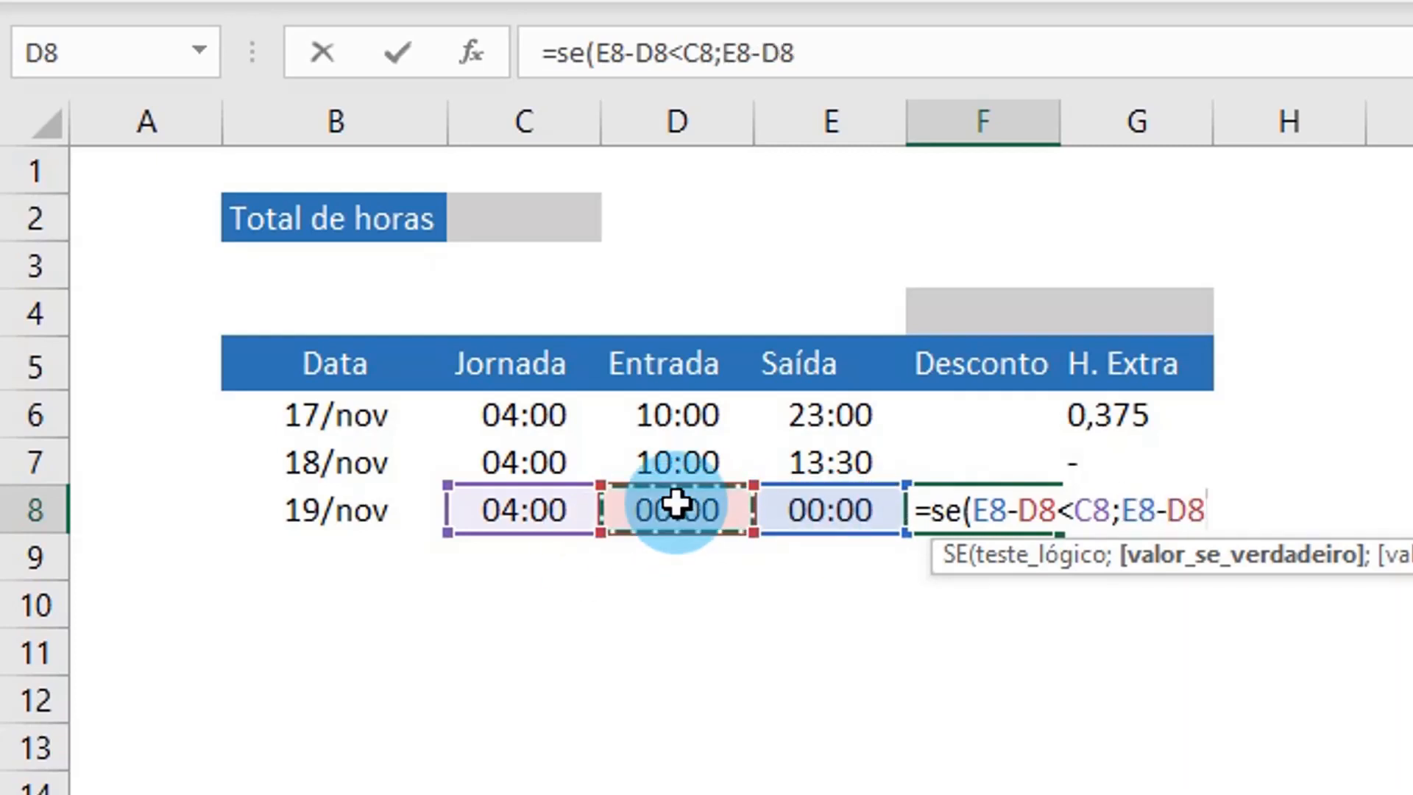
type("-")
left_click(552, 508)
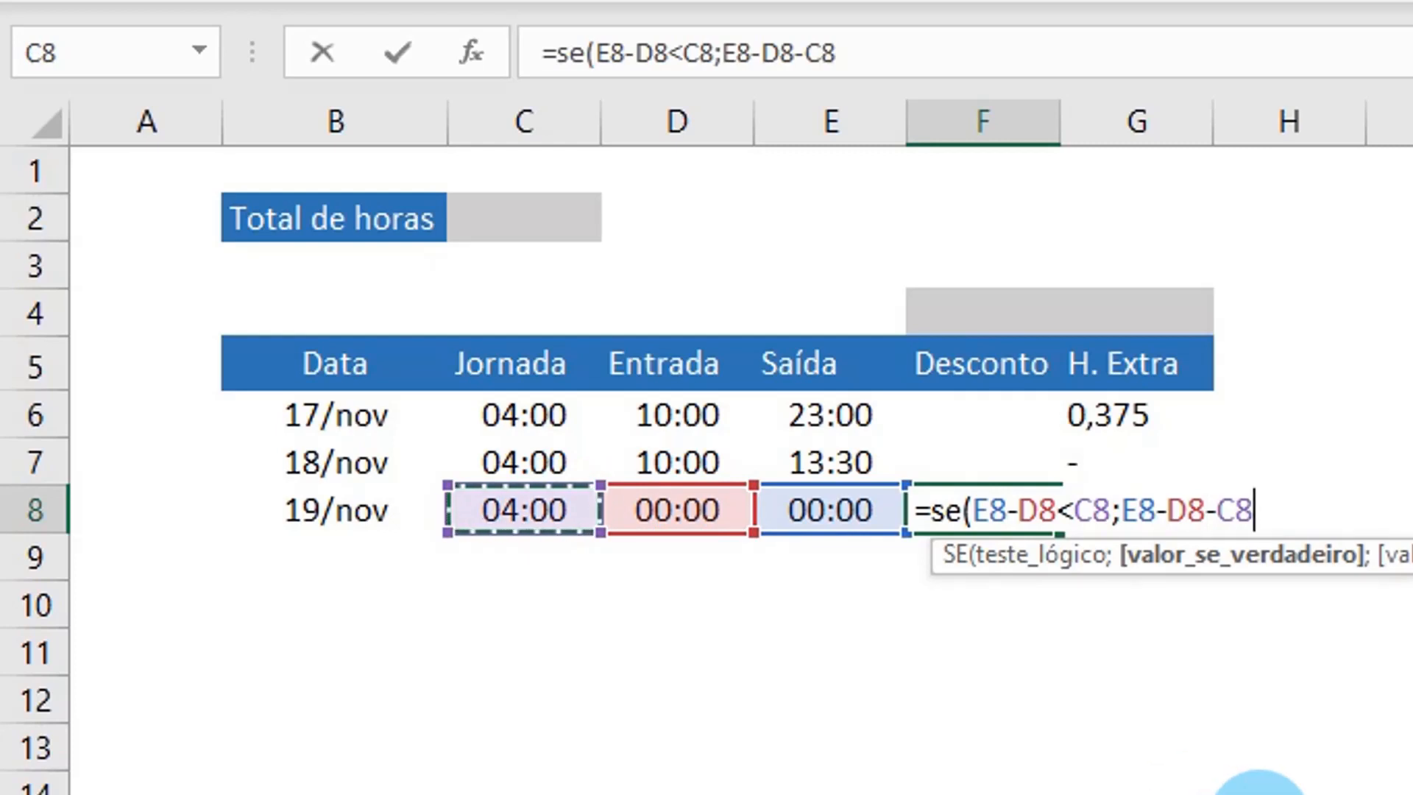
type(";\"-")
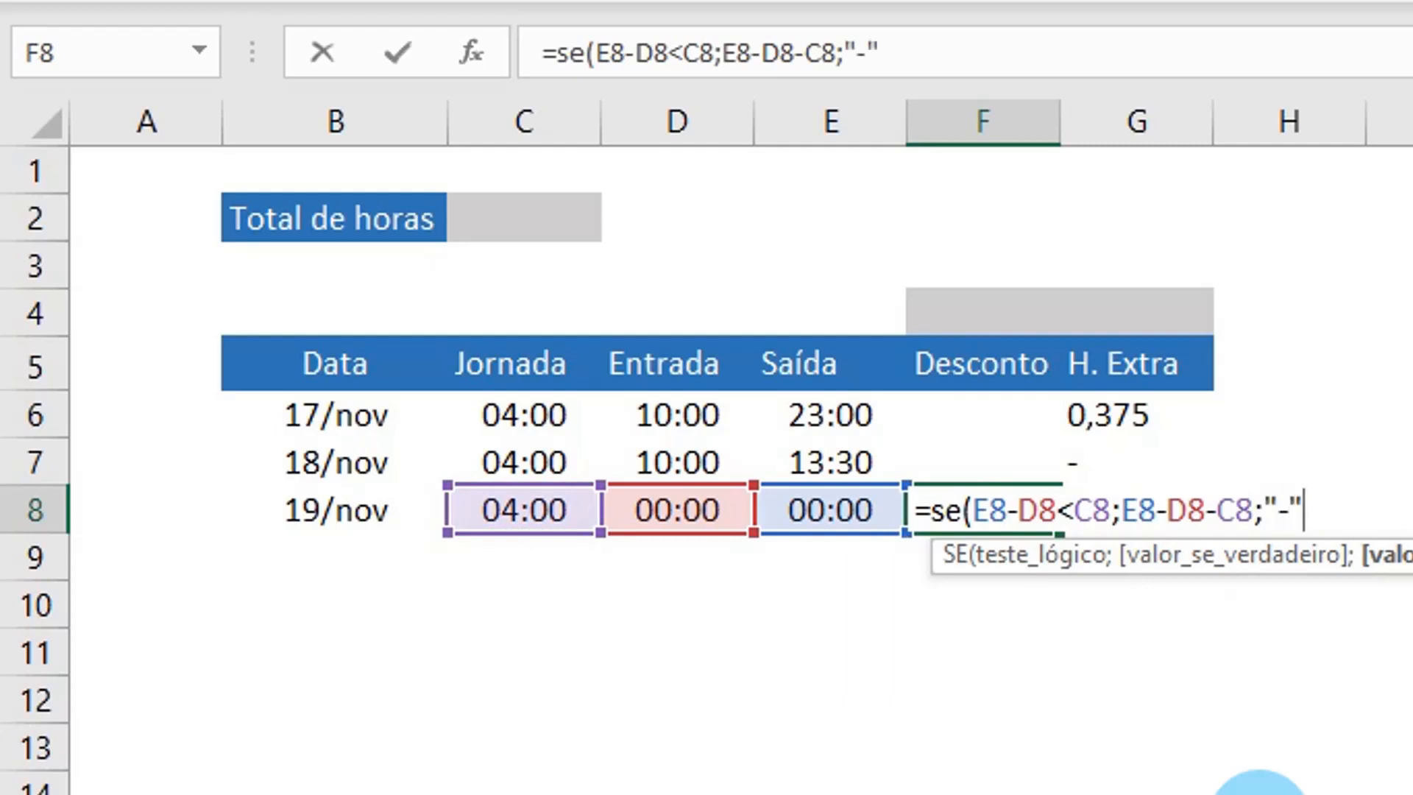
type("\")")
key("Return")
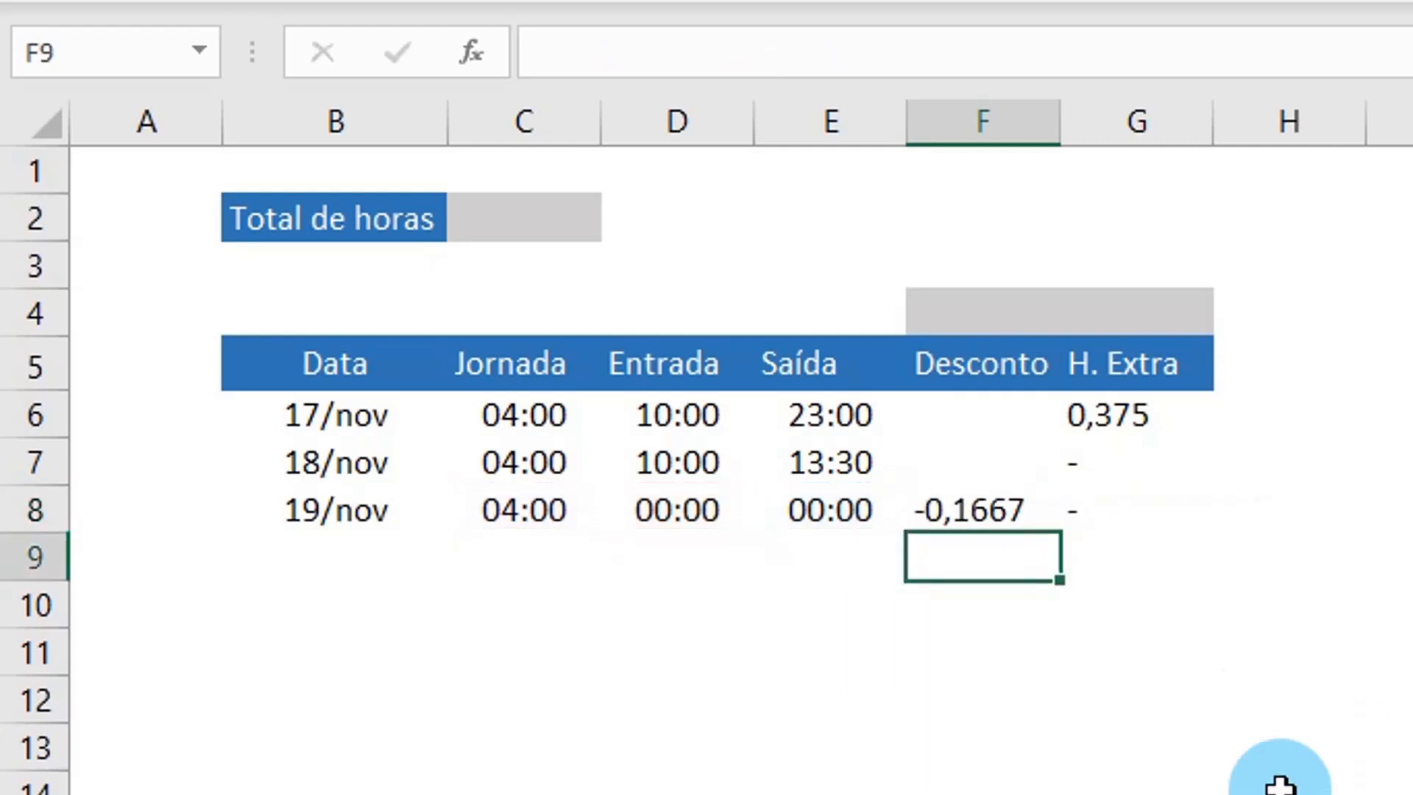
Step: Copy the Desconto formula from F8 into F7 and F6
left_click(960, 519)
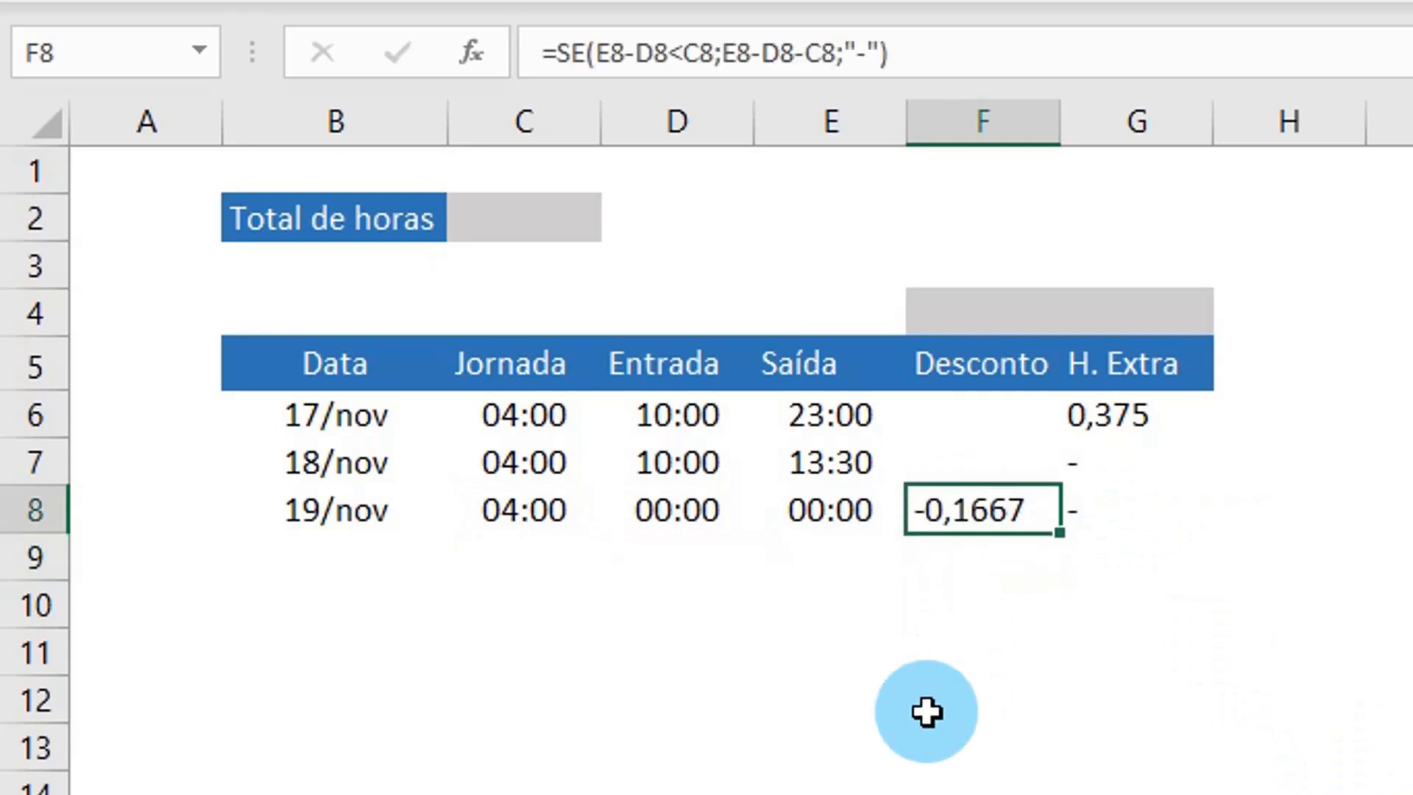
key("ctrl+c")
left_click(983, 450)
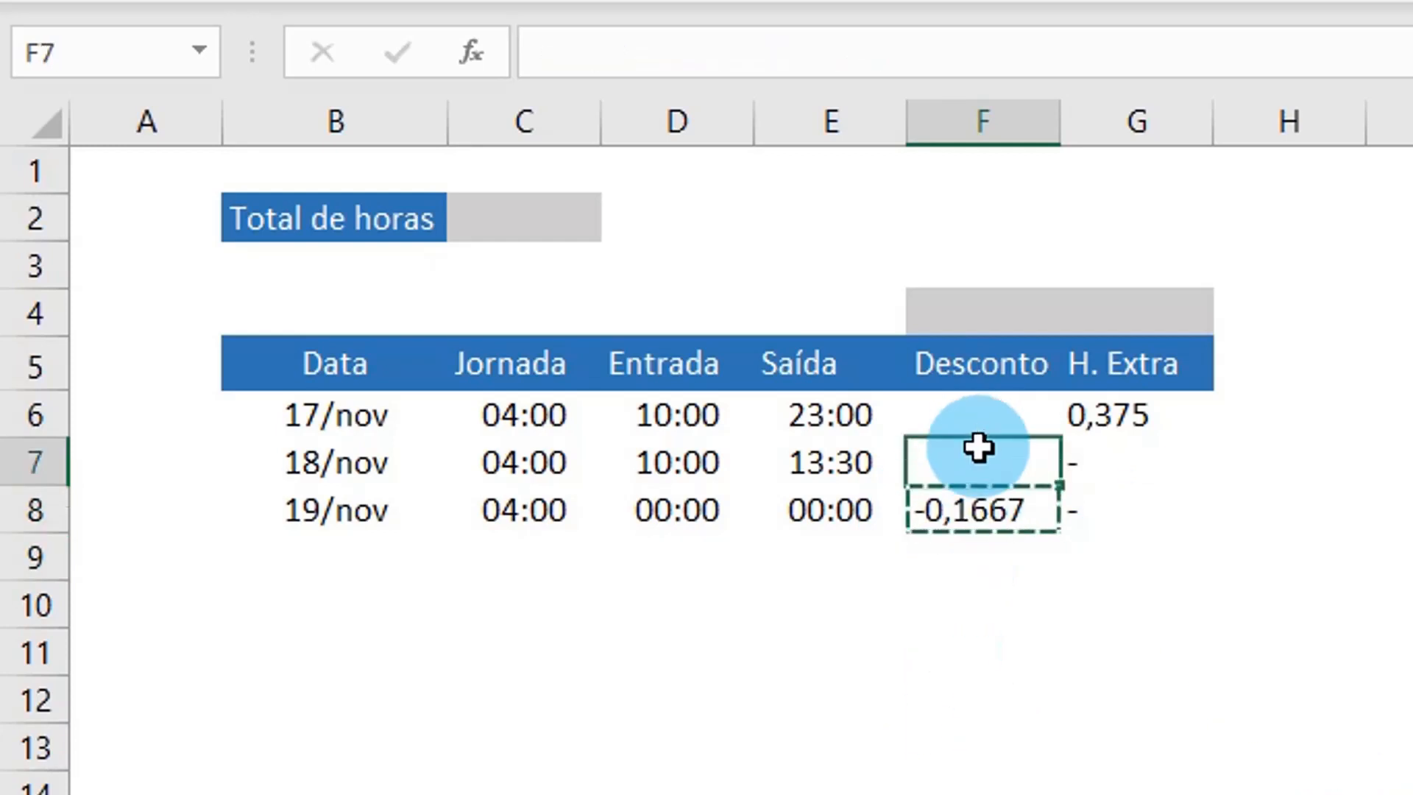
key("ctrl+v")
left_click(991, 415)
key("ctrl+v")
key("ctrl")
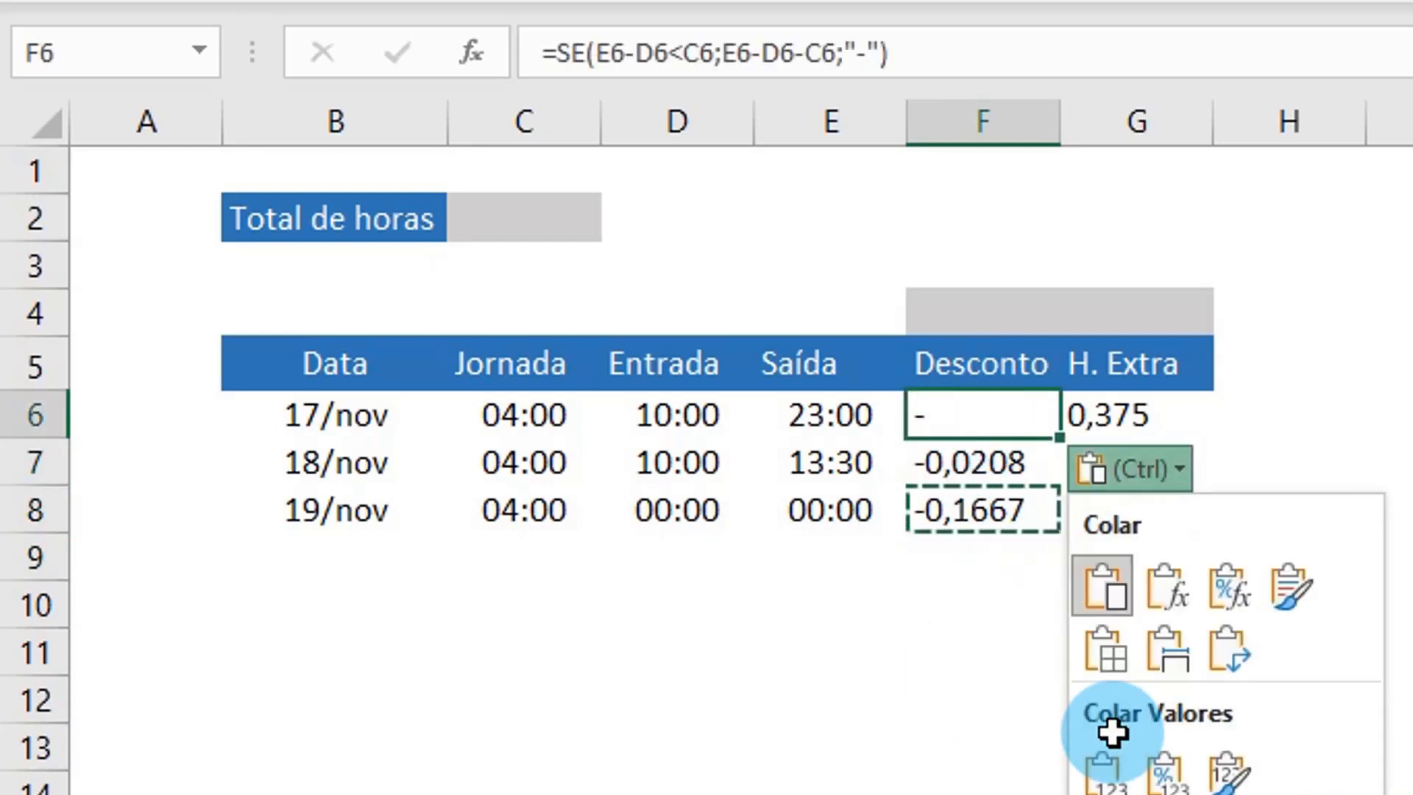
key("Escape")
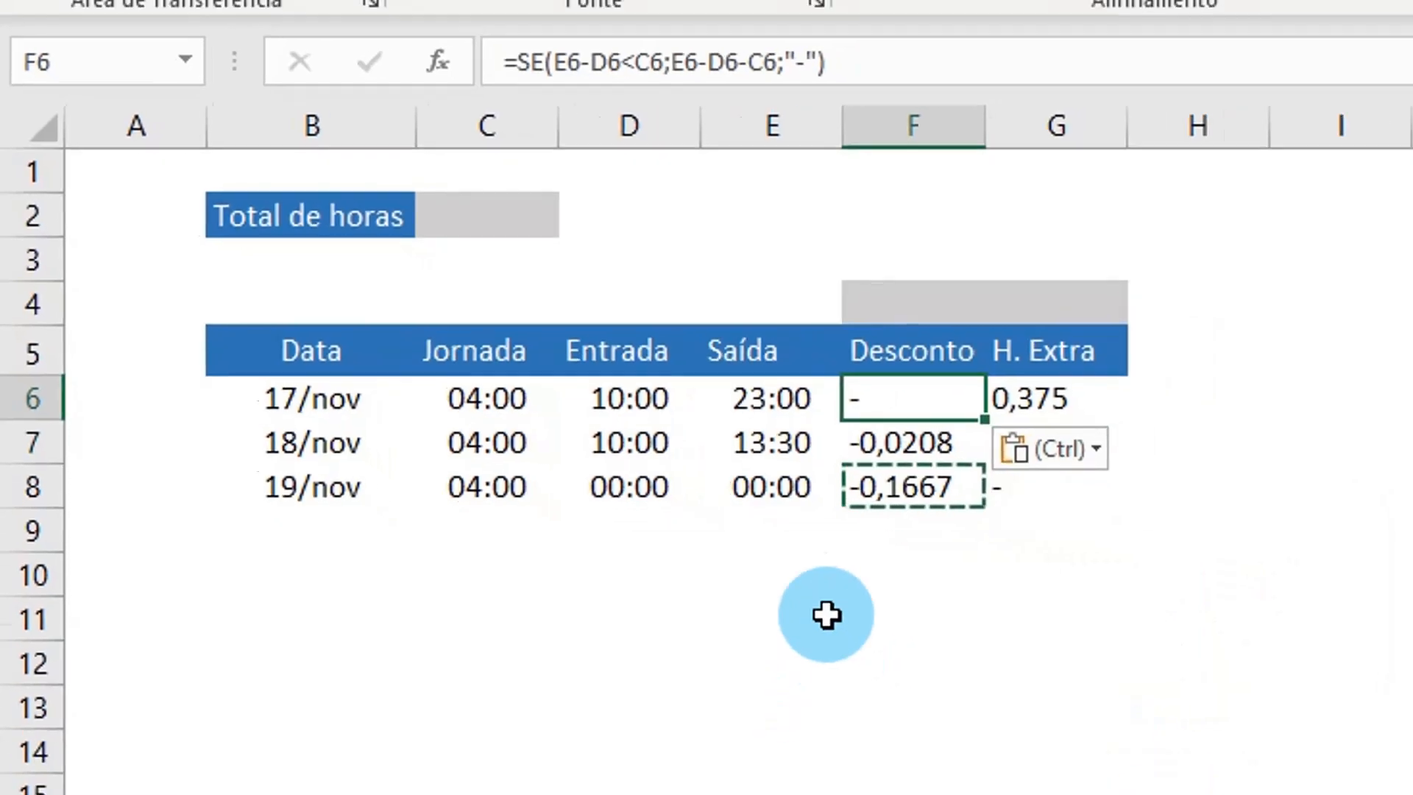
left_click(825, 615)
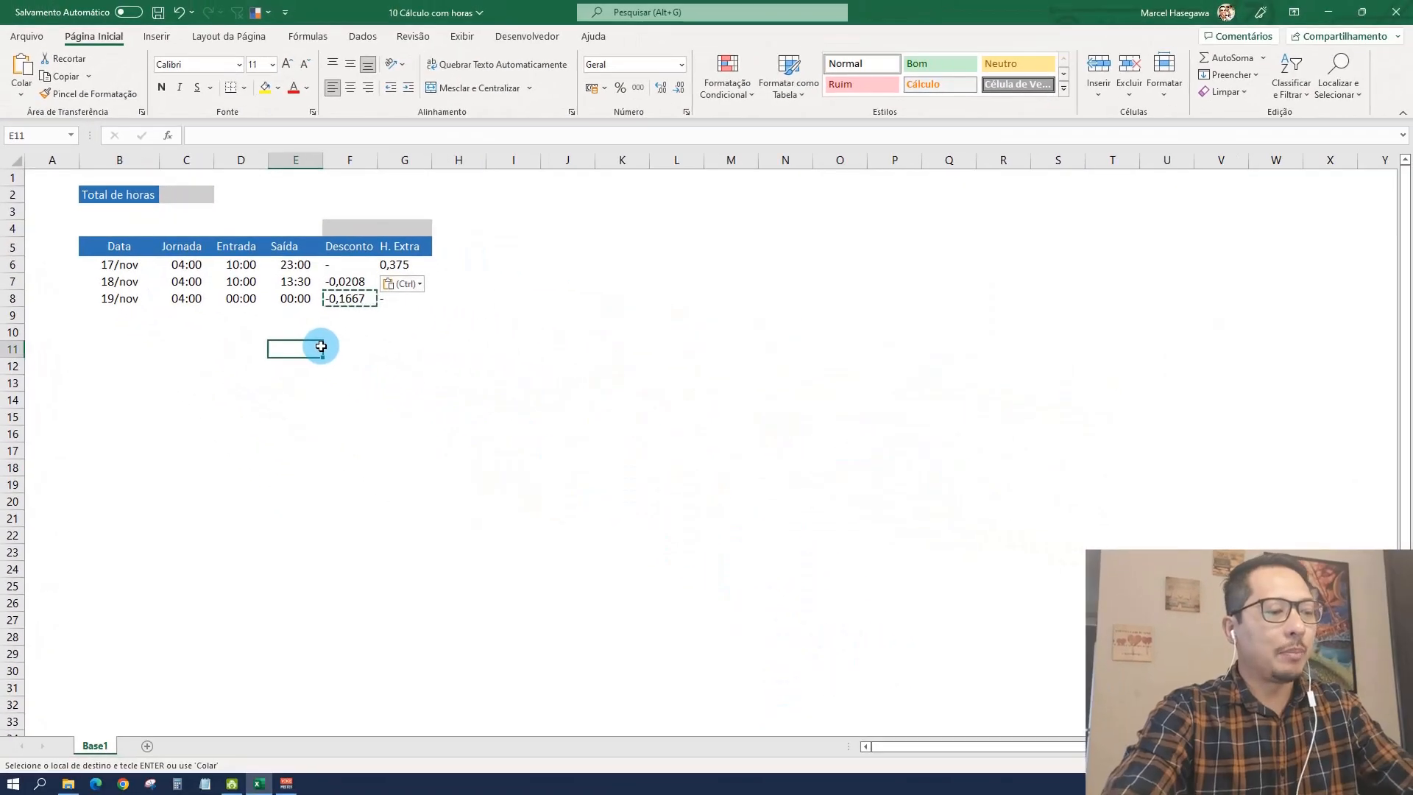
key("Escape")
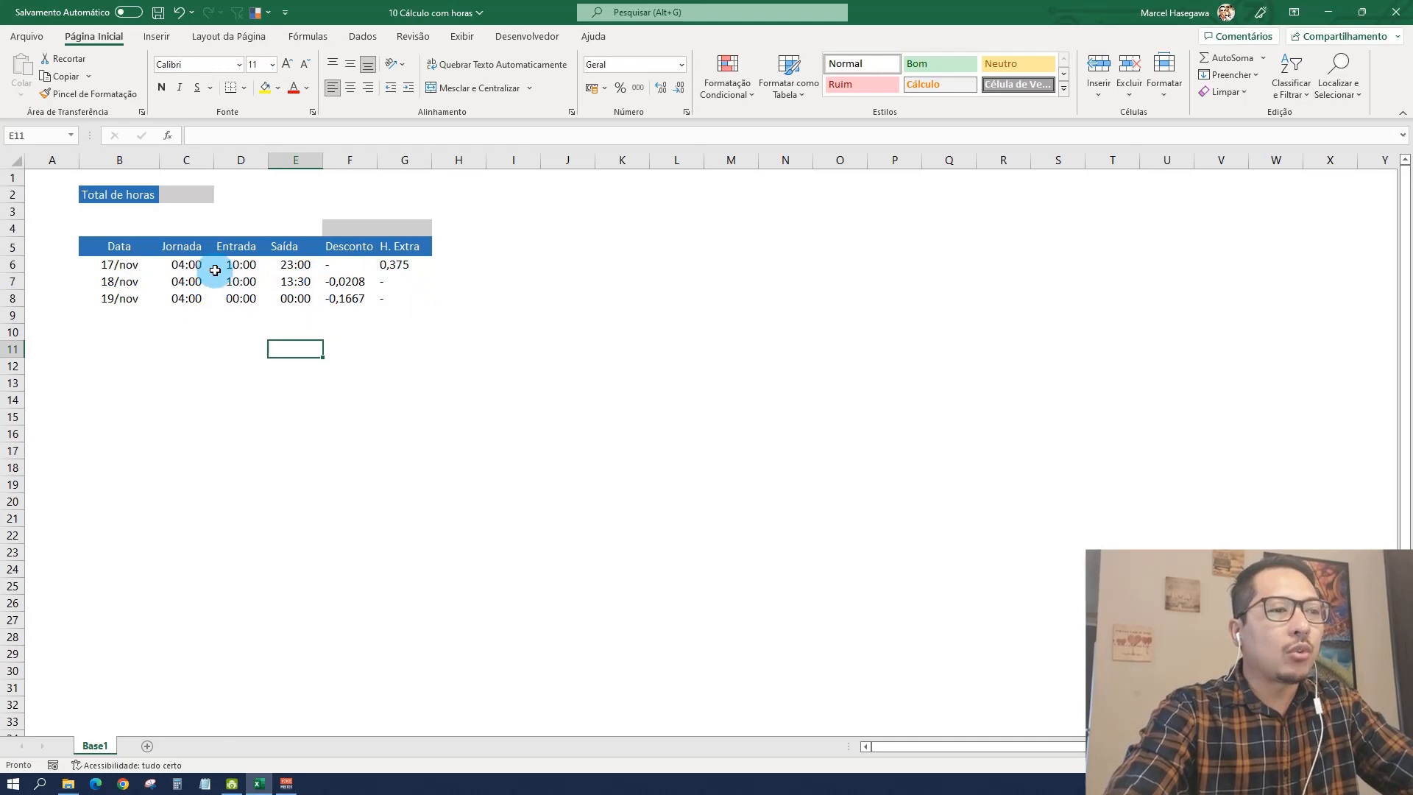
Step: Format the range C6:G8 with the Hora category and the type 37:30:55
left_click_drag(182, 265, 401, 306)
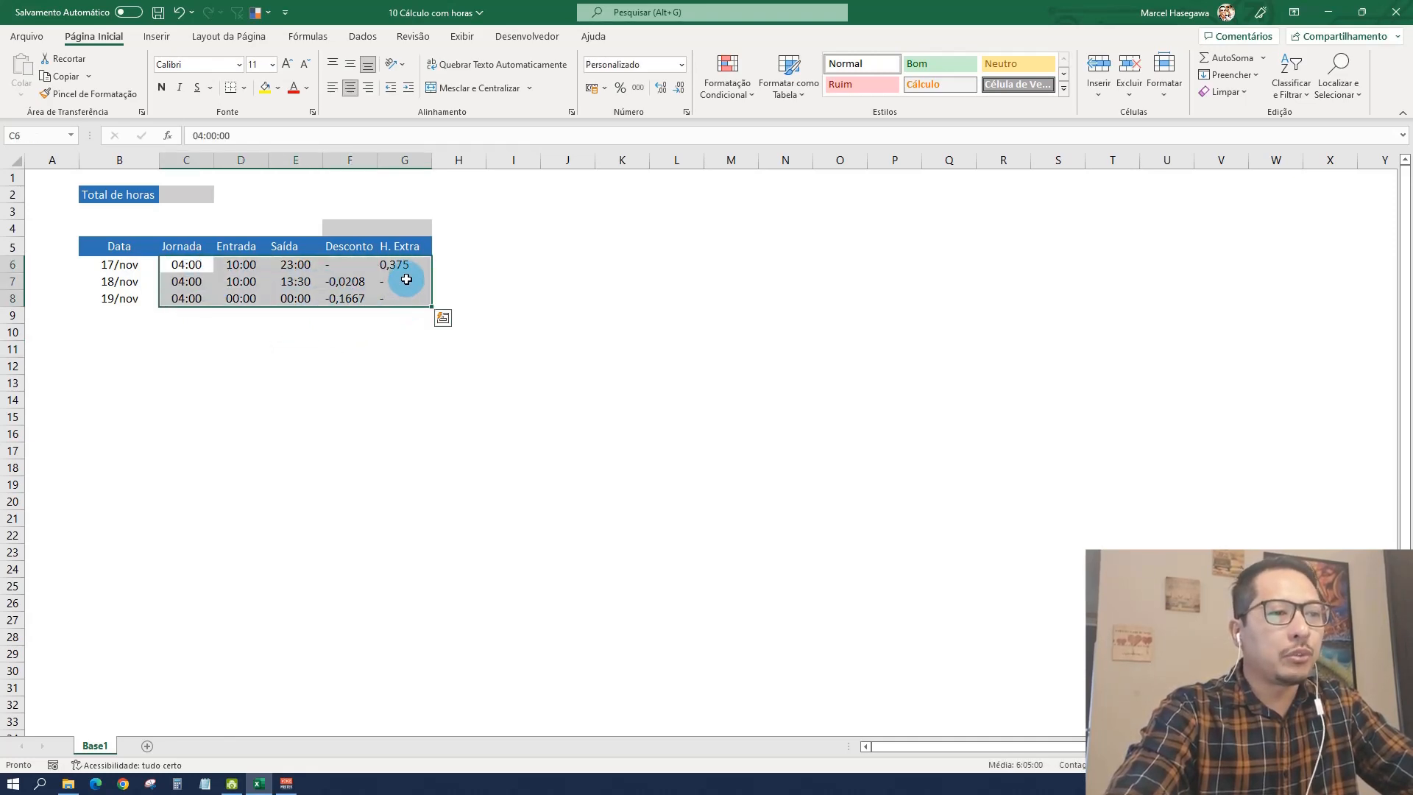
right_click(406, 274)
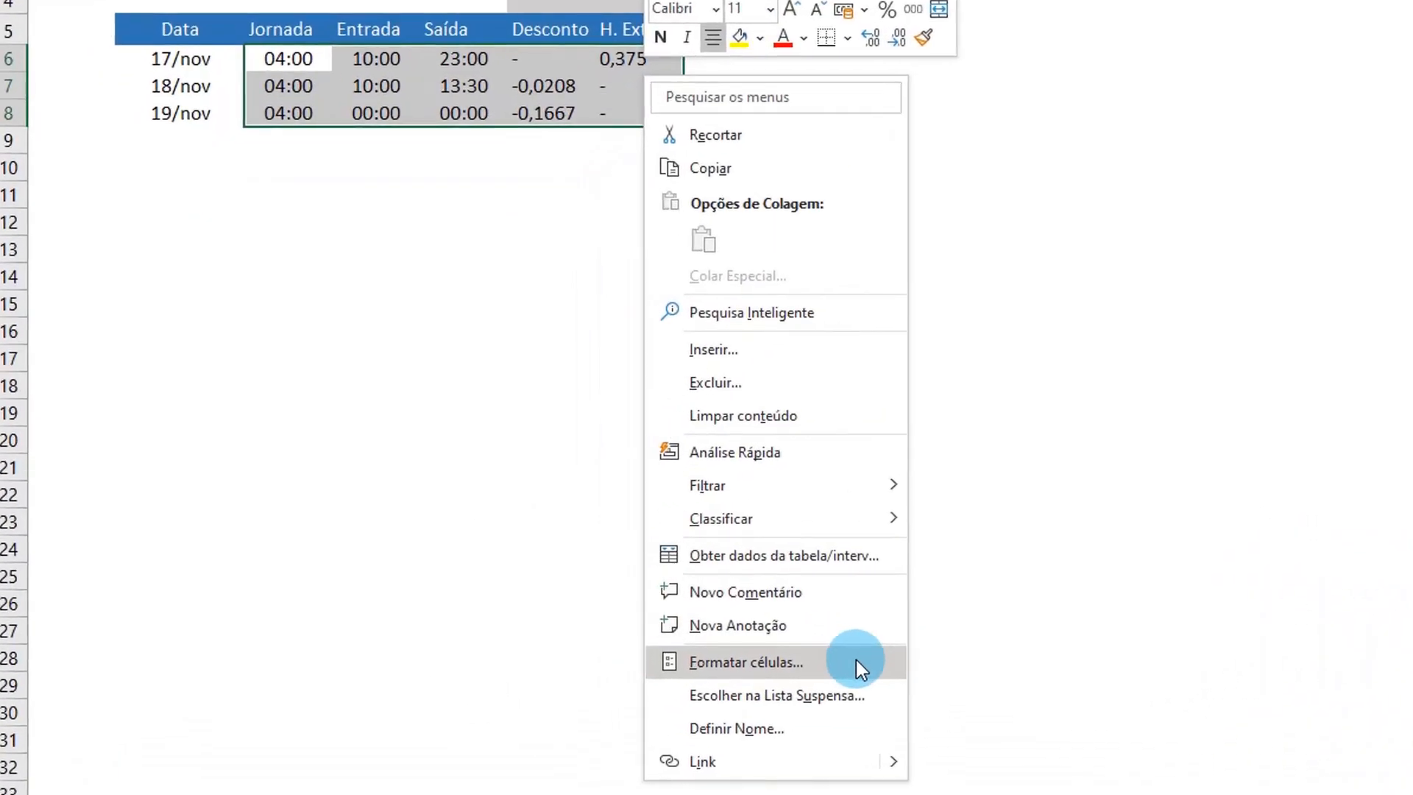
left_click(855, 659)
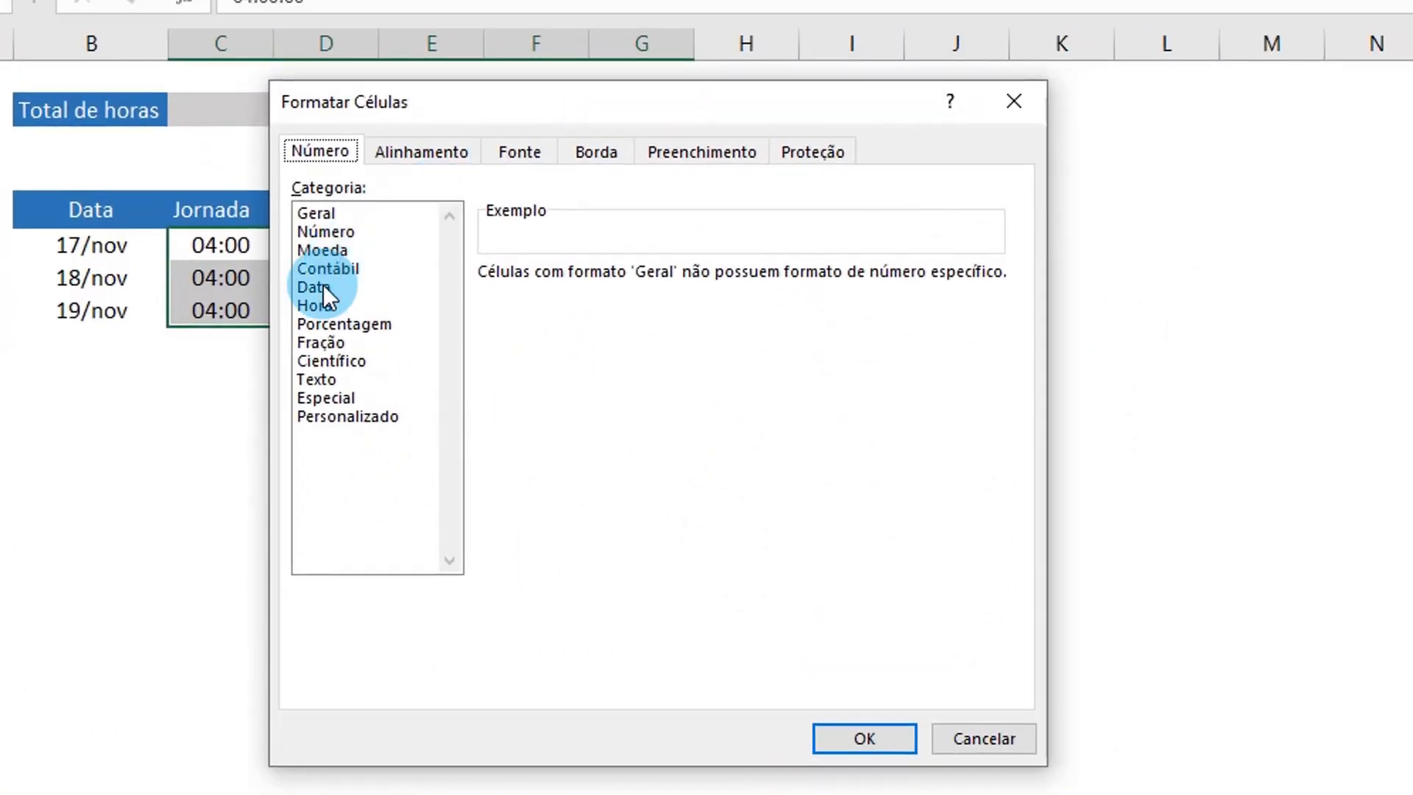
left_click(355, 306)
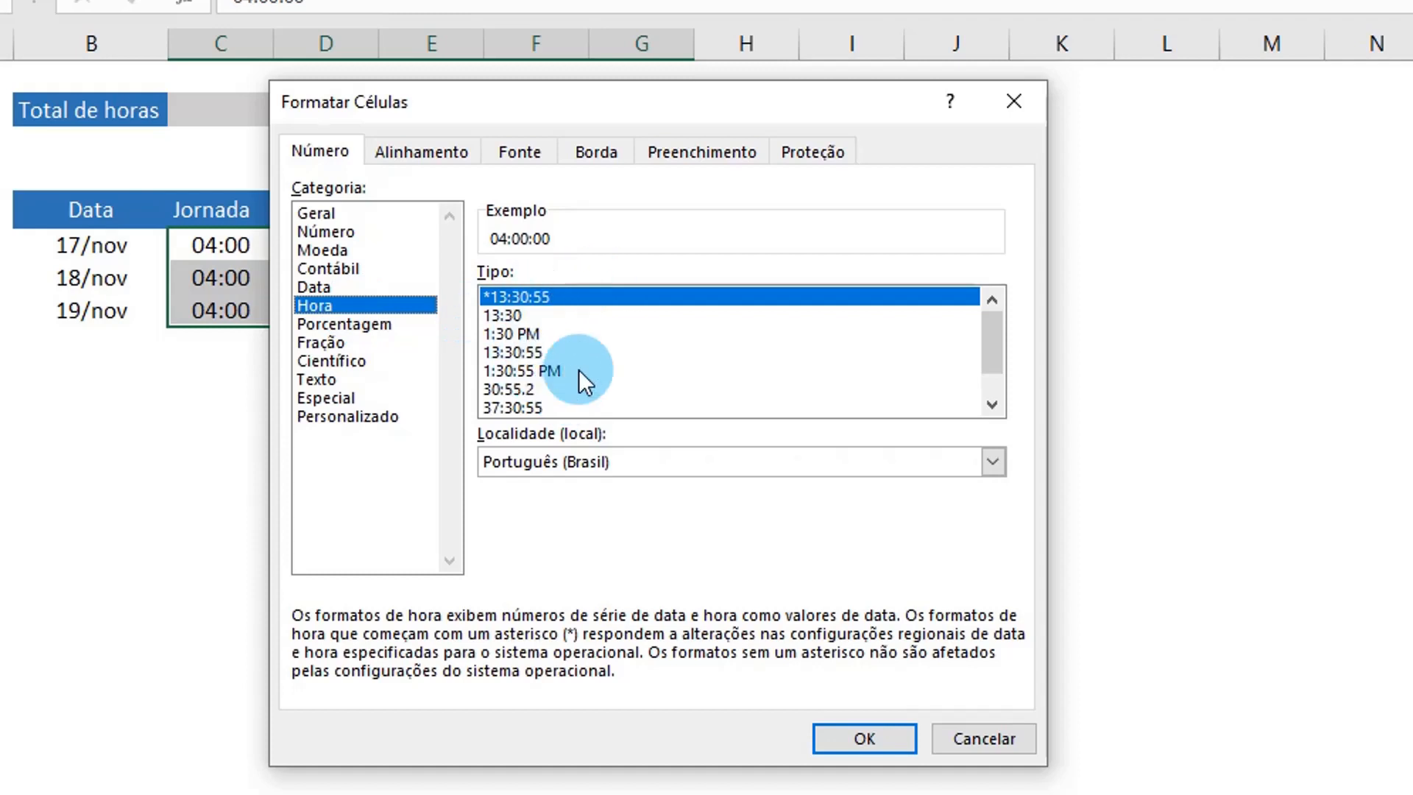
left_click(544, 409)
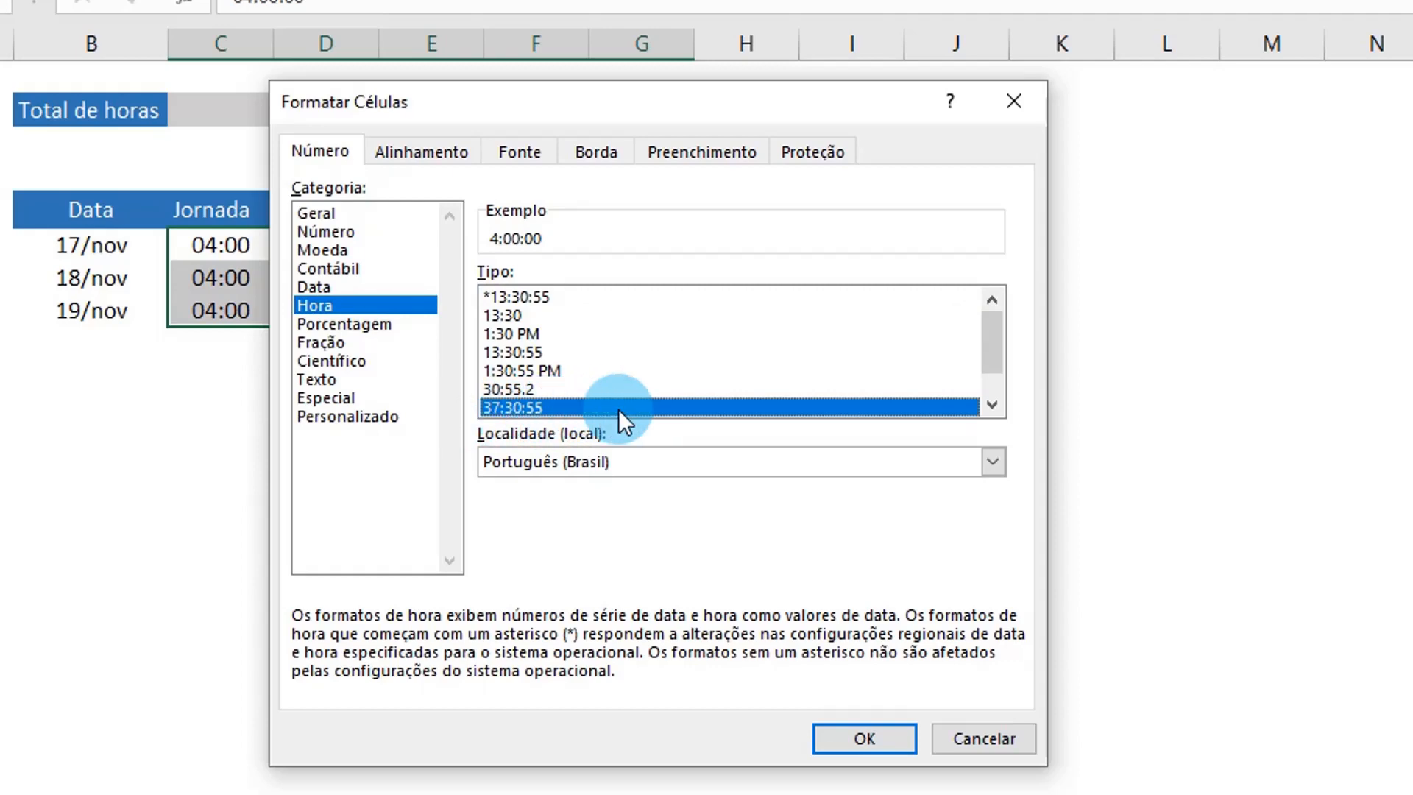
left_click(863, 738)
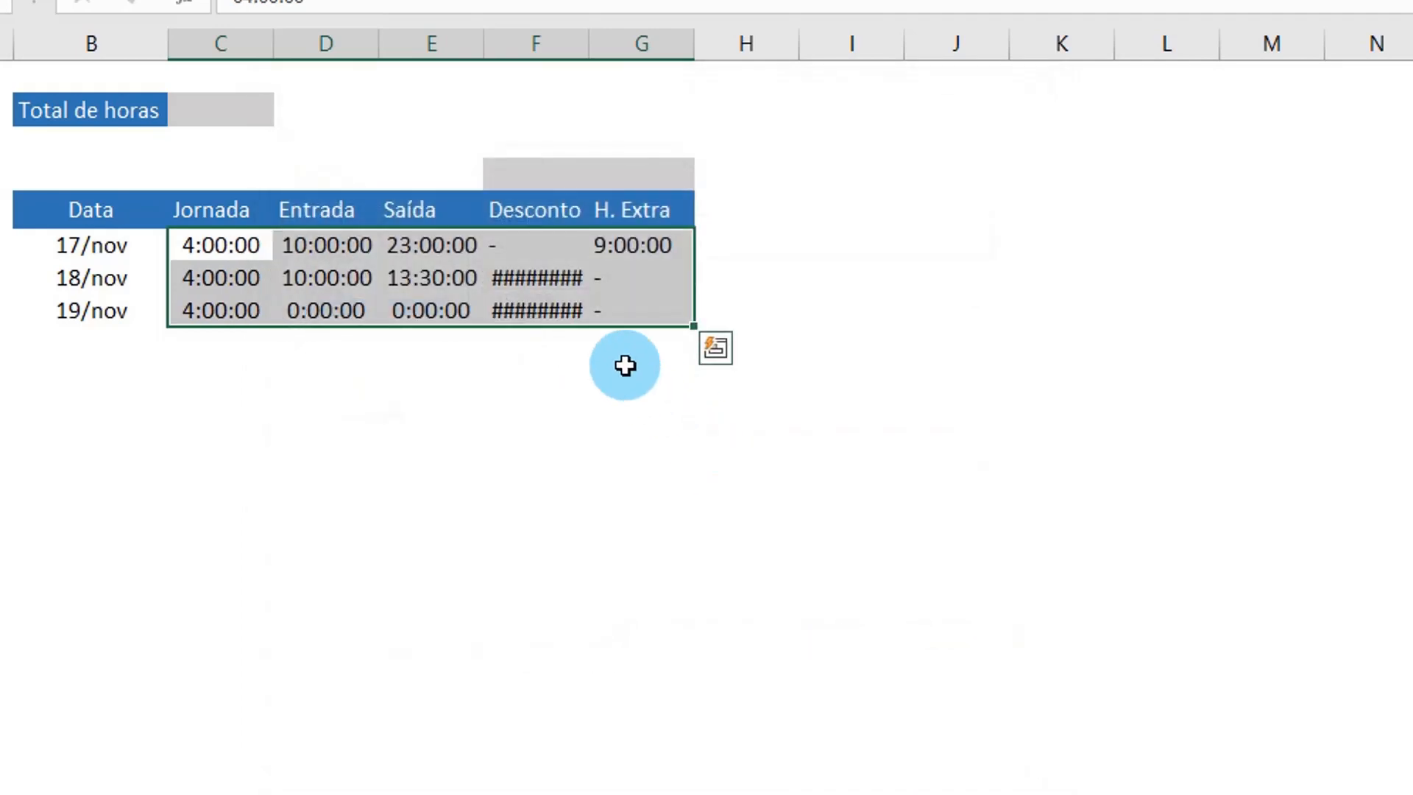
Step: Check how the Desconto results in F7 and F8 display with the time format
left_click(534, 278)
left_click(536, 309)
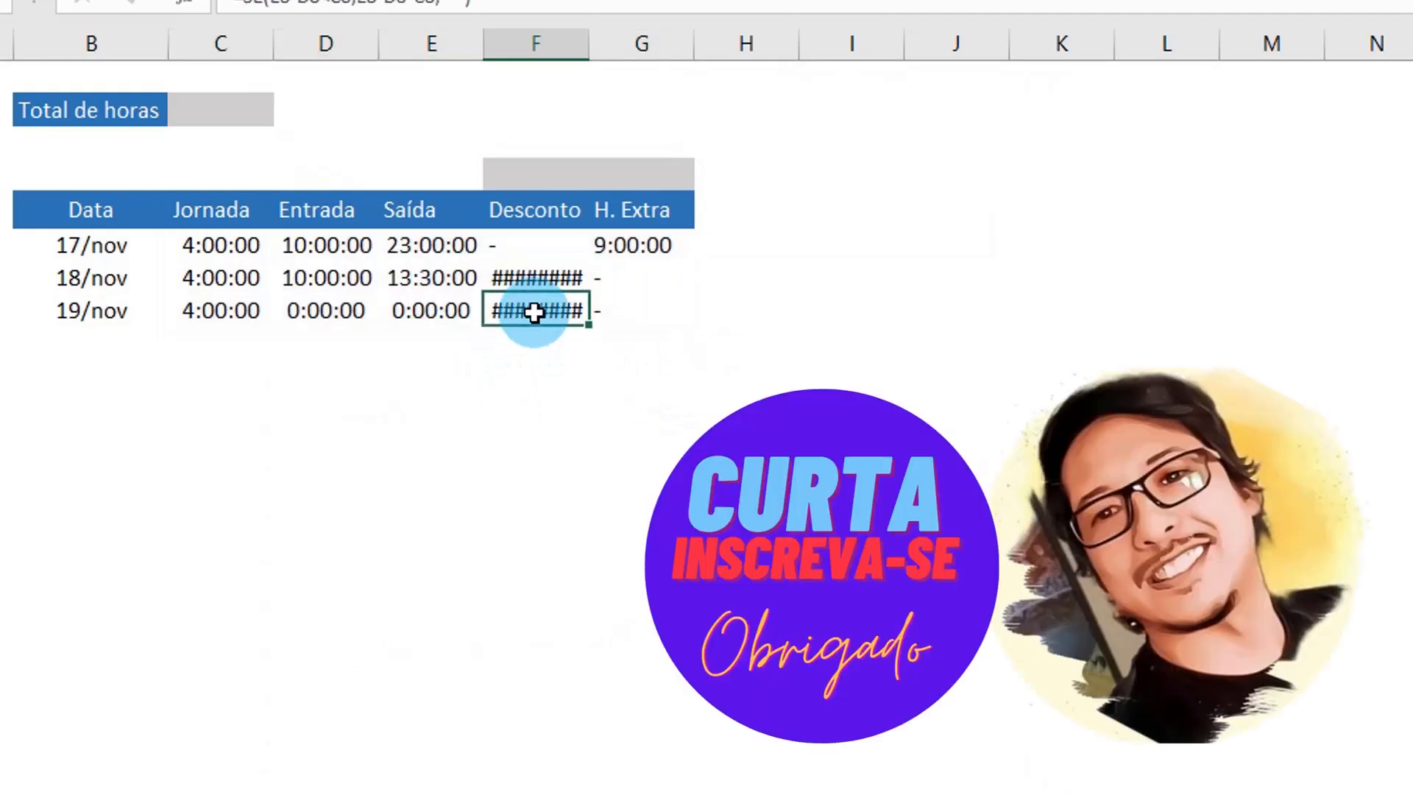
left_click(542, 277)
left_click(548, 283)
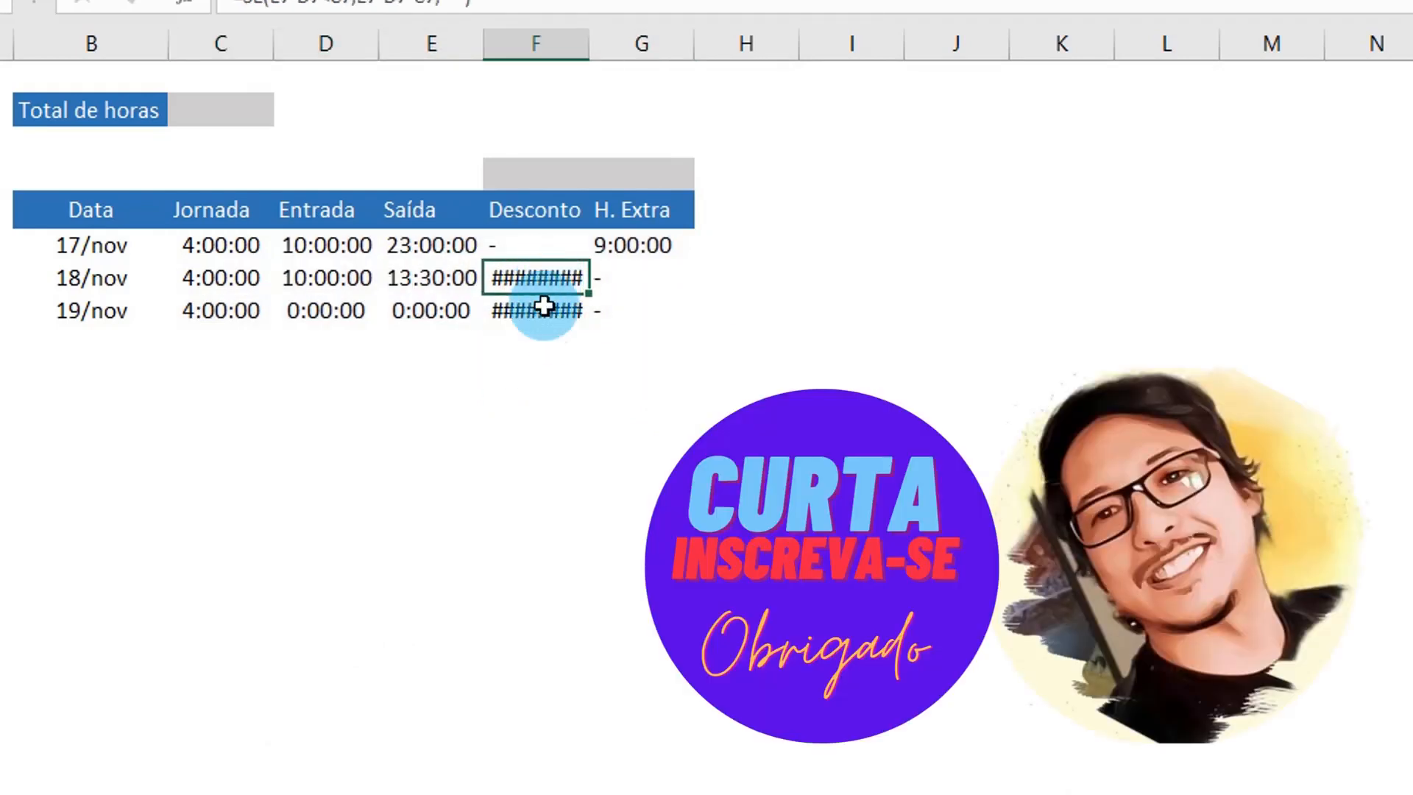
left_click(543, 310)
mouse_move(546, 318)
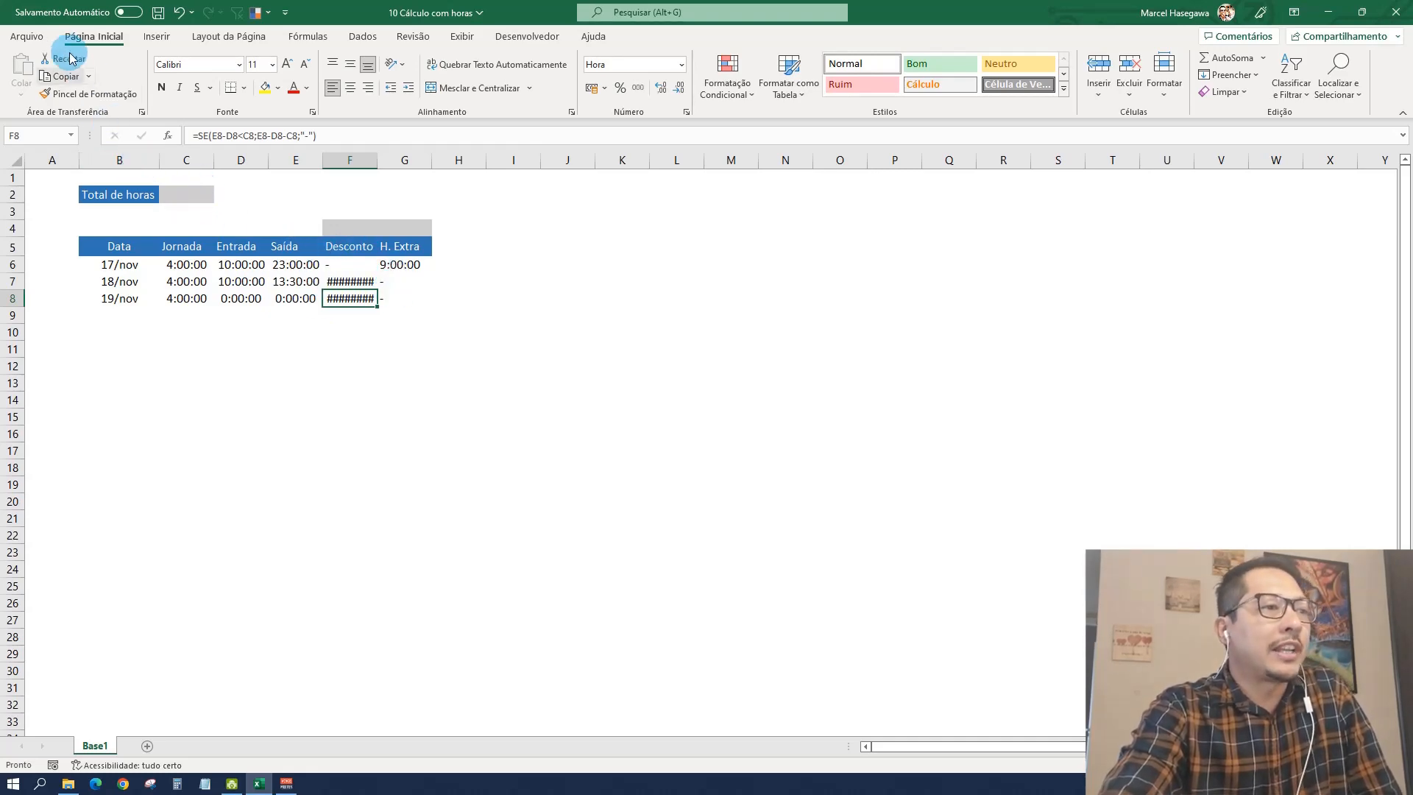
Step: Enable the 1904 date system (Usar sistema de data 1904) for this workbook in the advanced Excel options and check F7 and F8
left_click(26, 36)
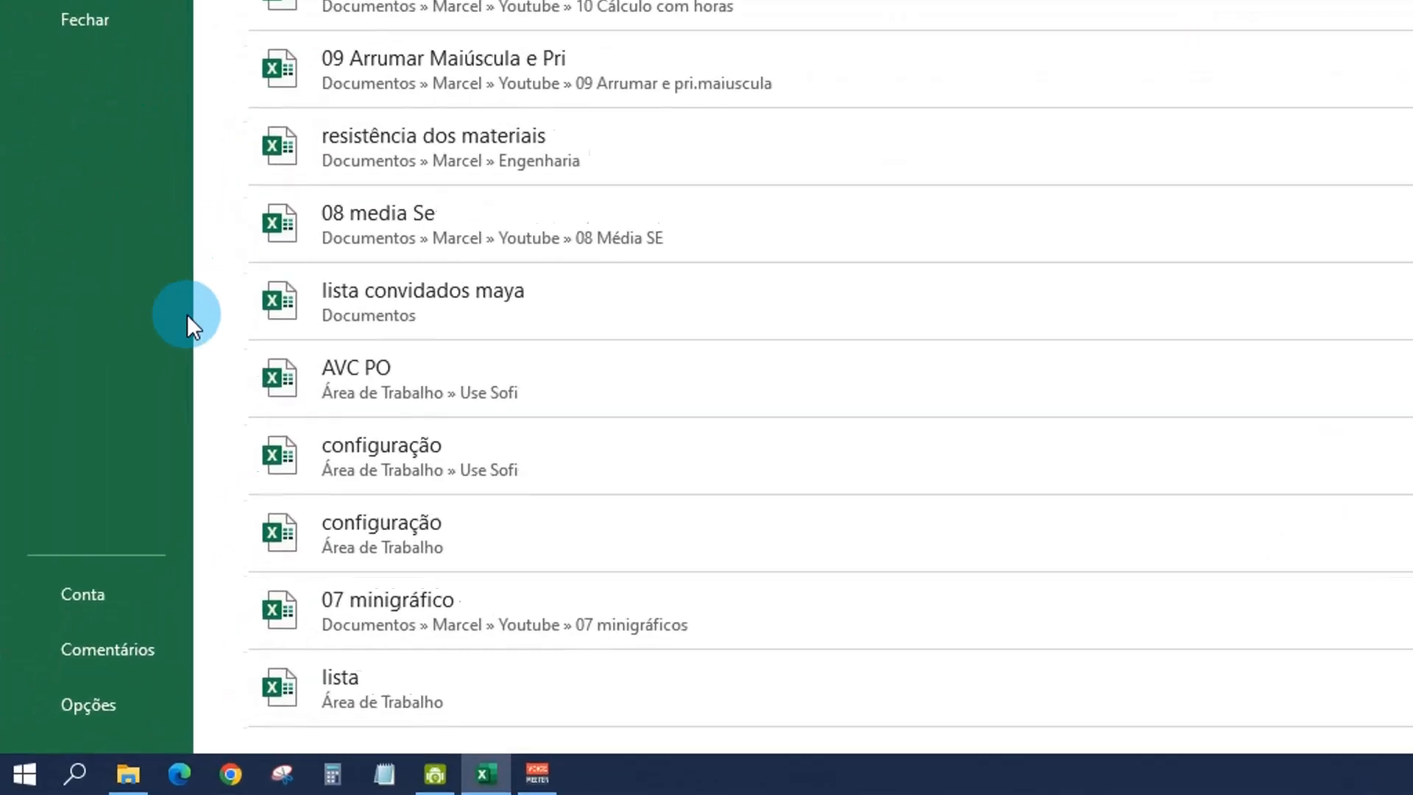
left_click(154, 699)
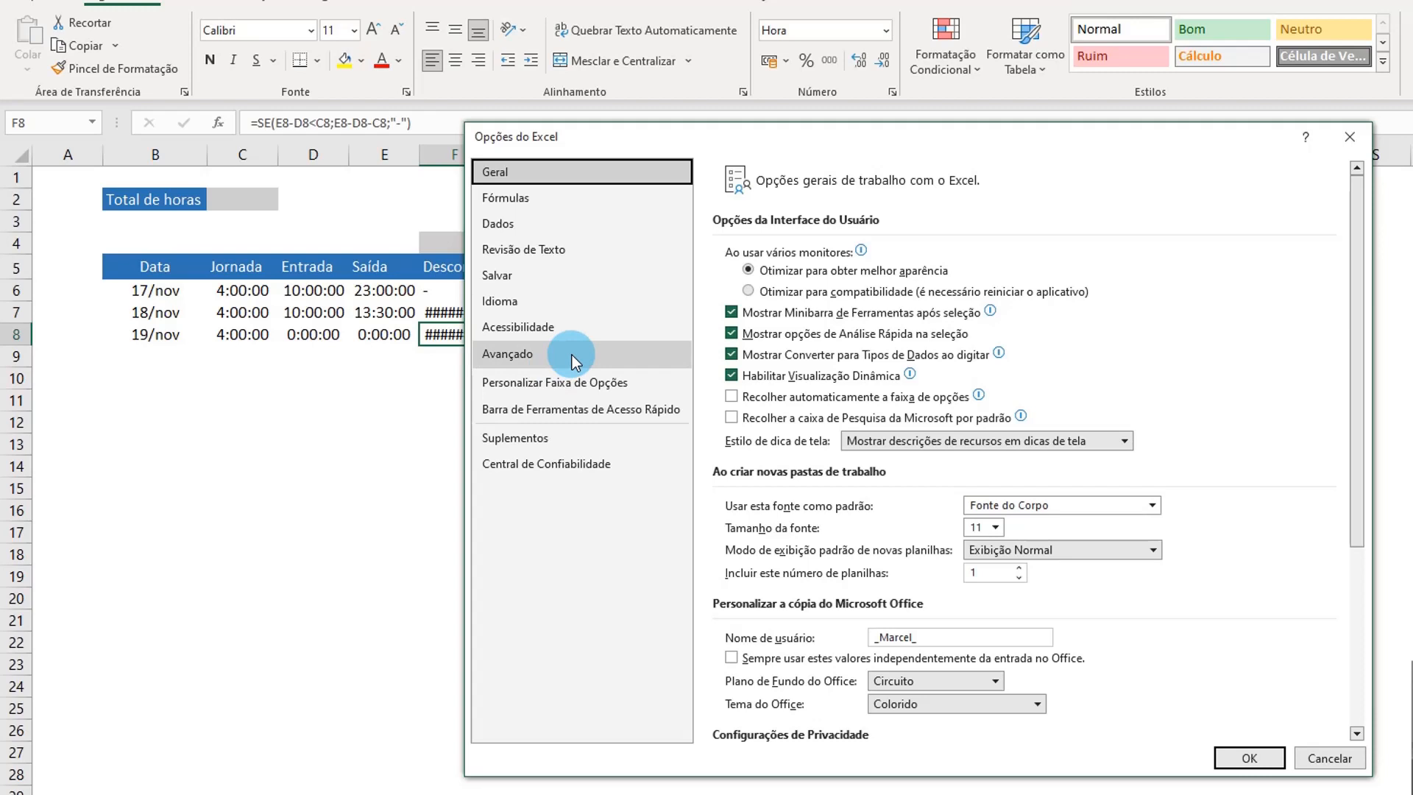
left_click(571, 355)
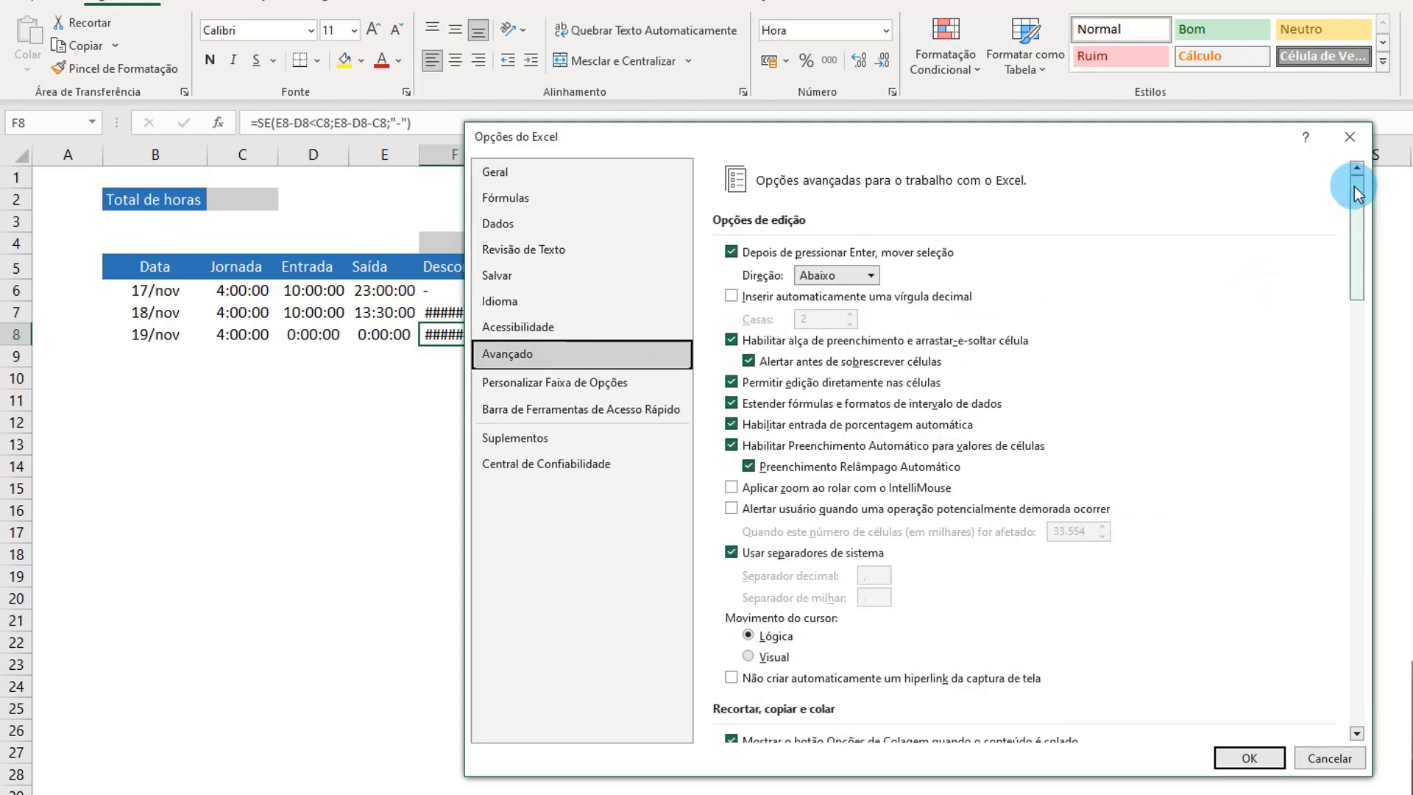
left_click_drag(1357, 243, 1350, 655)
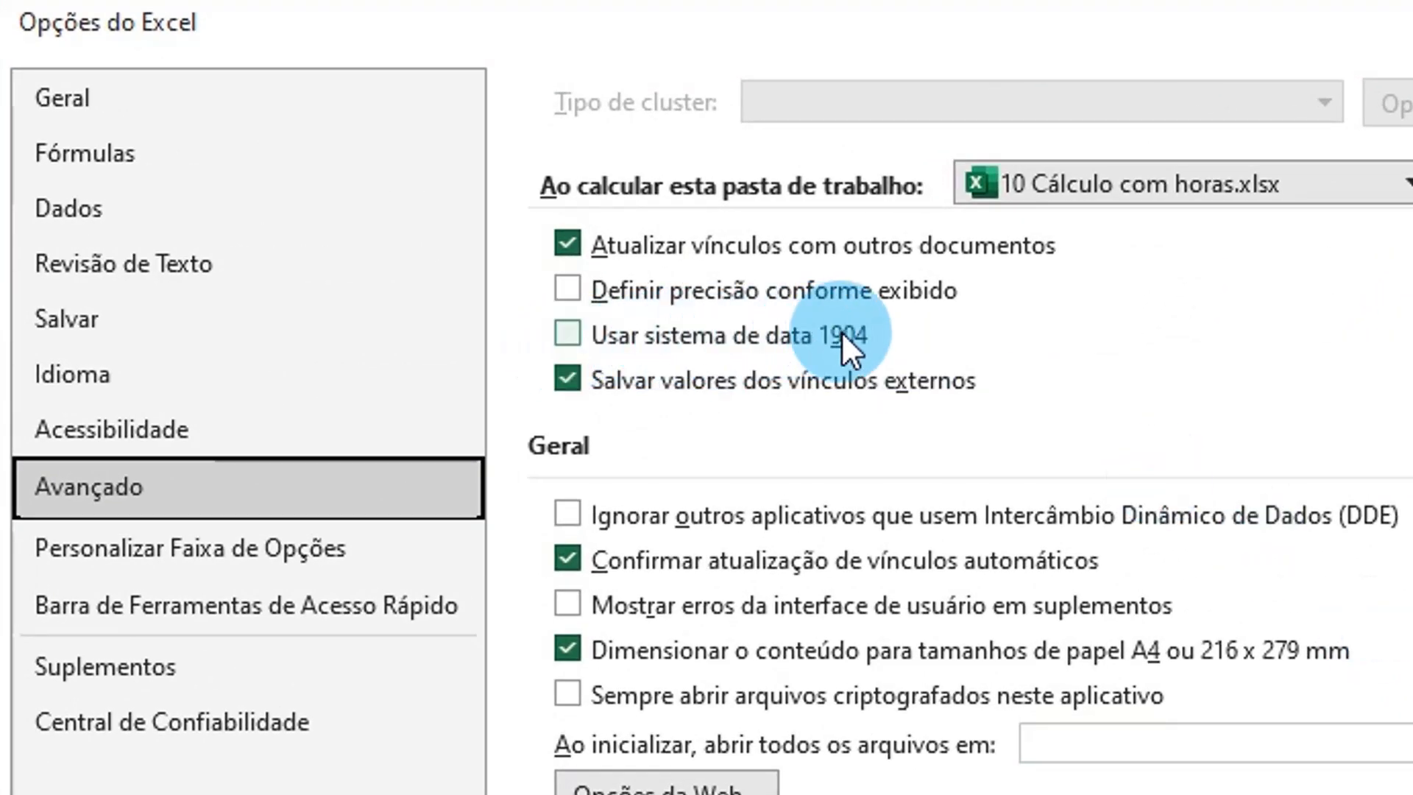
left_click(571, 337)
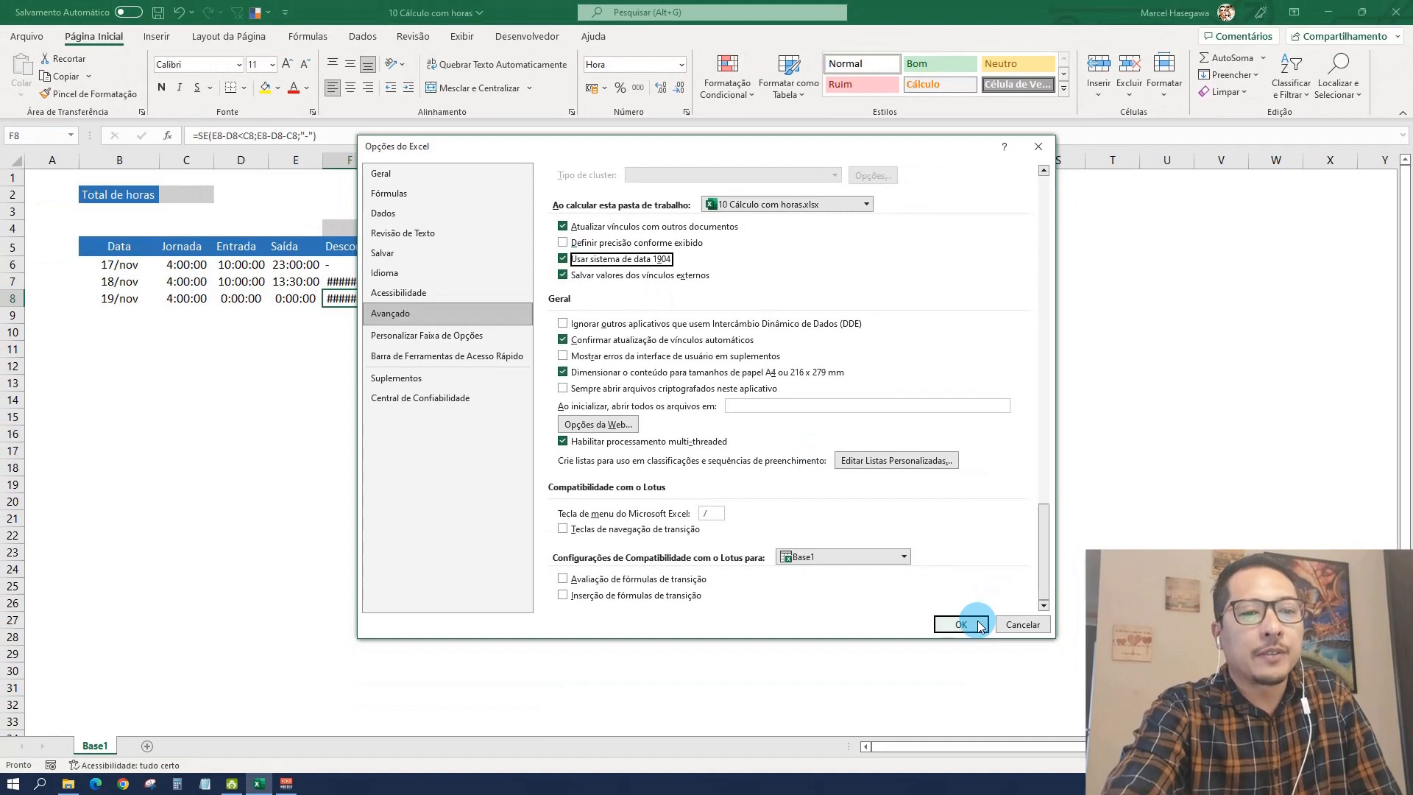
left_click(961, 624)
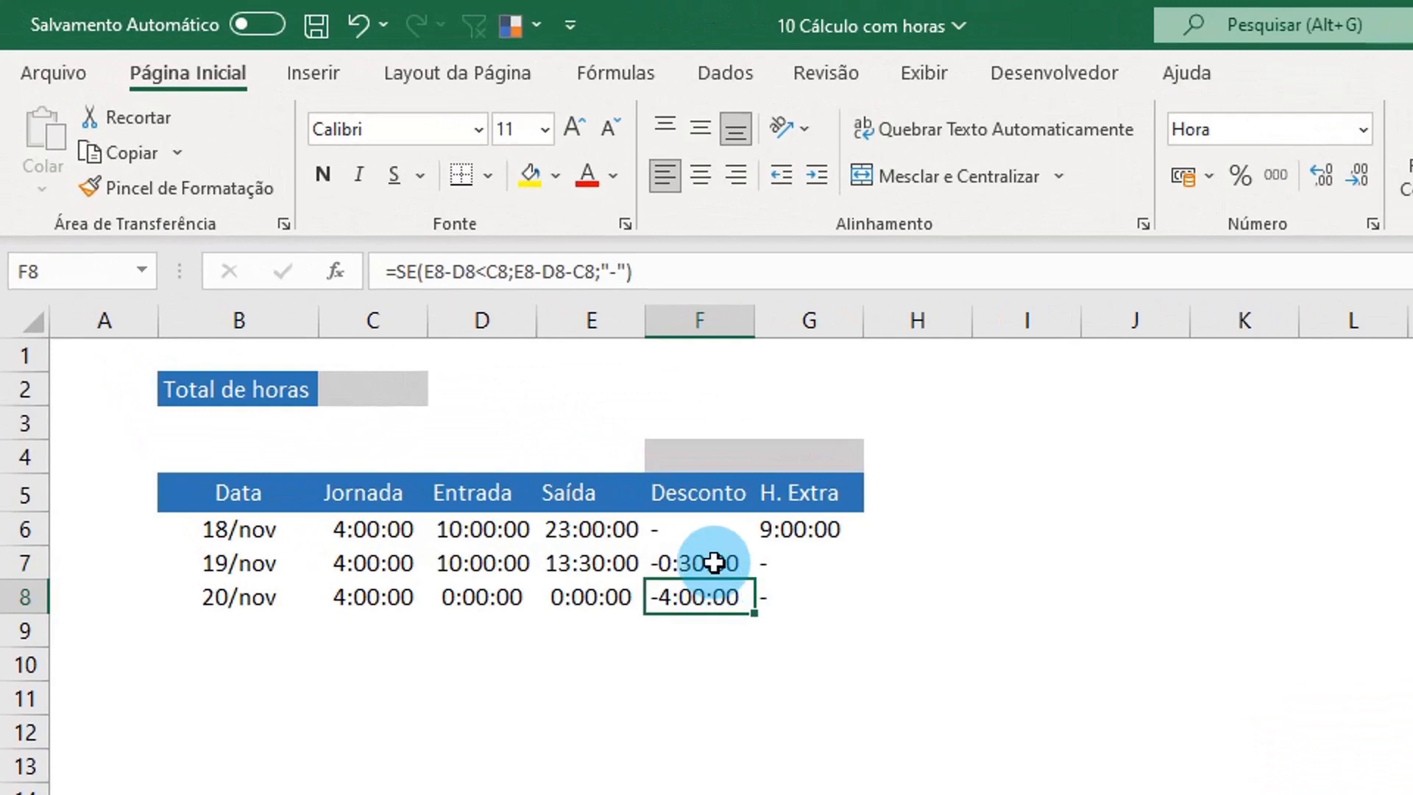
left_click(715, 565)
left_click(724, 597)
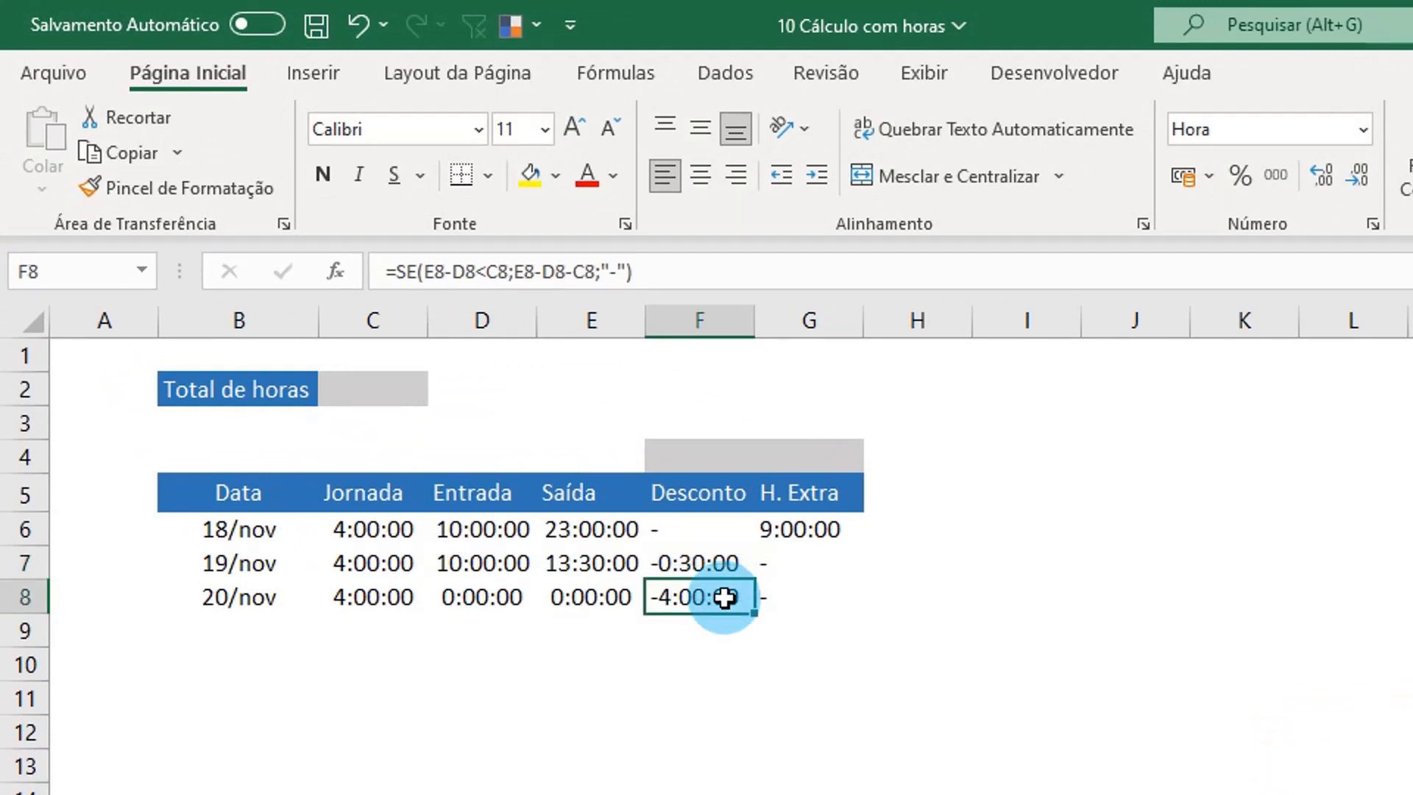
Step: Total the Desconto column in F4 with the formula =SOMA(F6:F8)
left_click(721, 452)
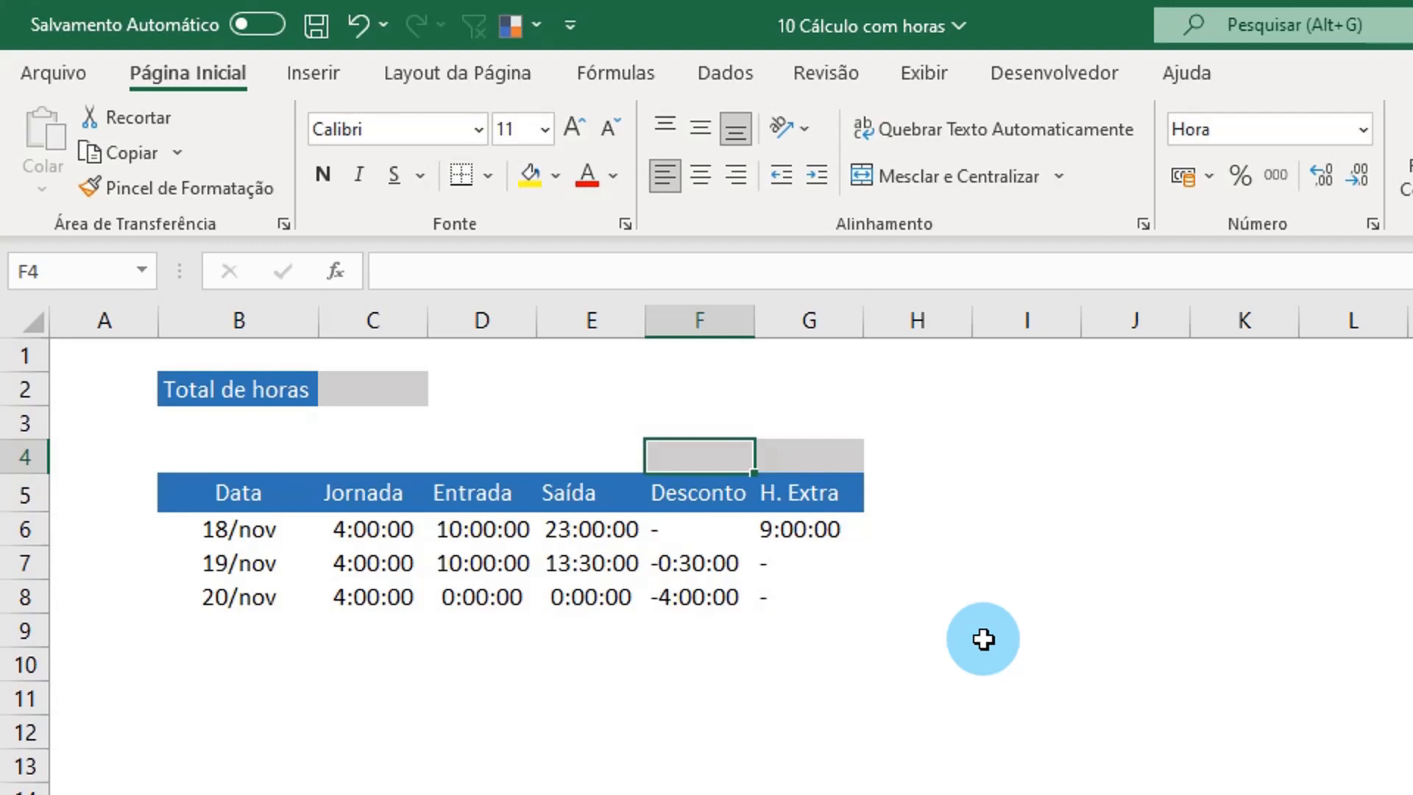
type("=soma(")
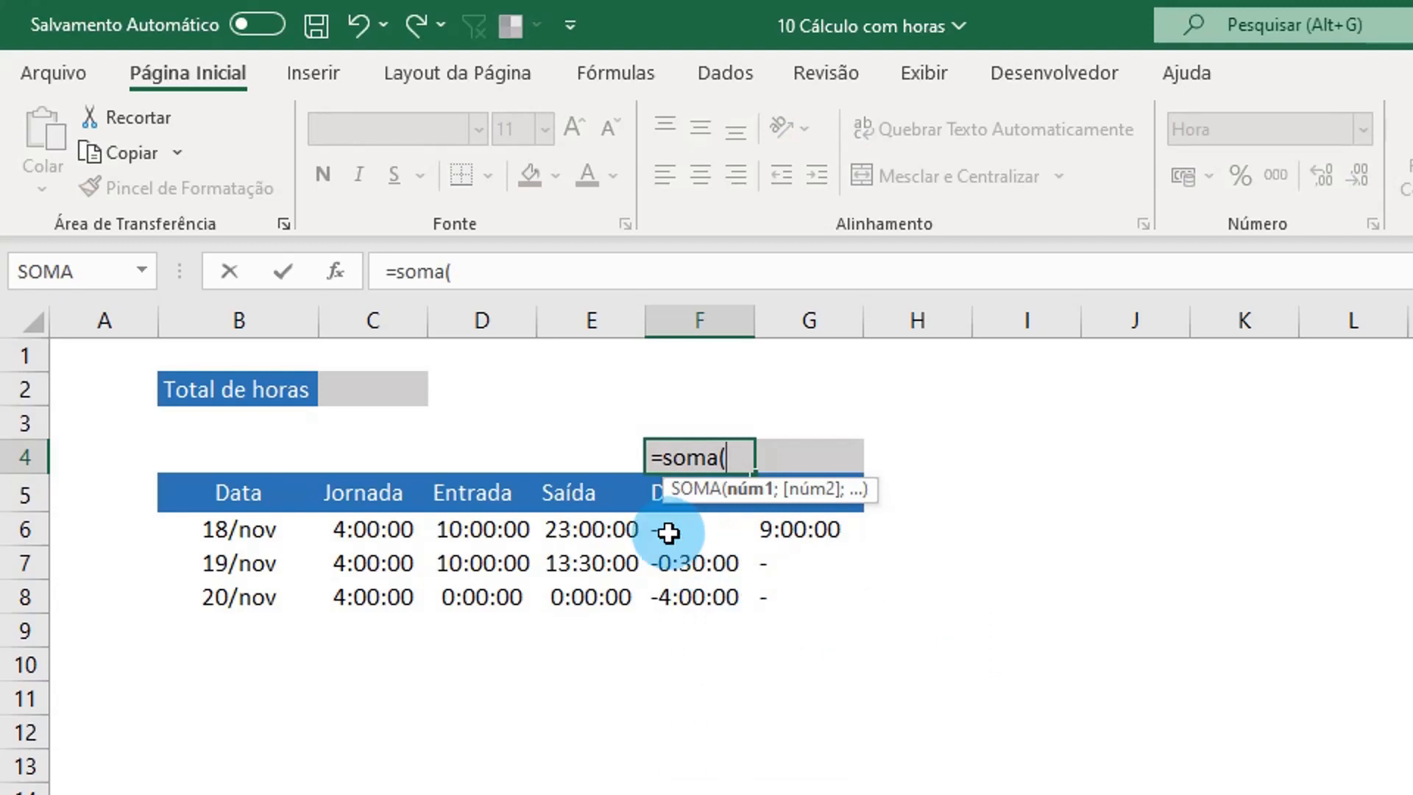
left_click_drag(665, 530, 672, 594)
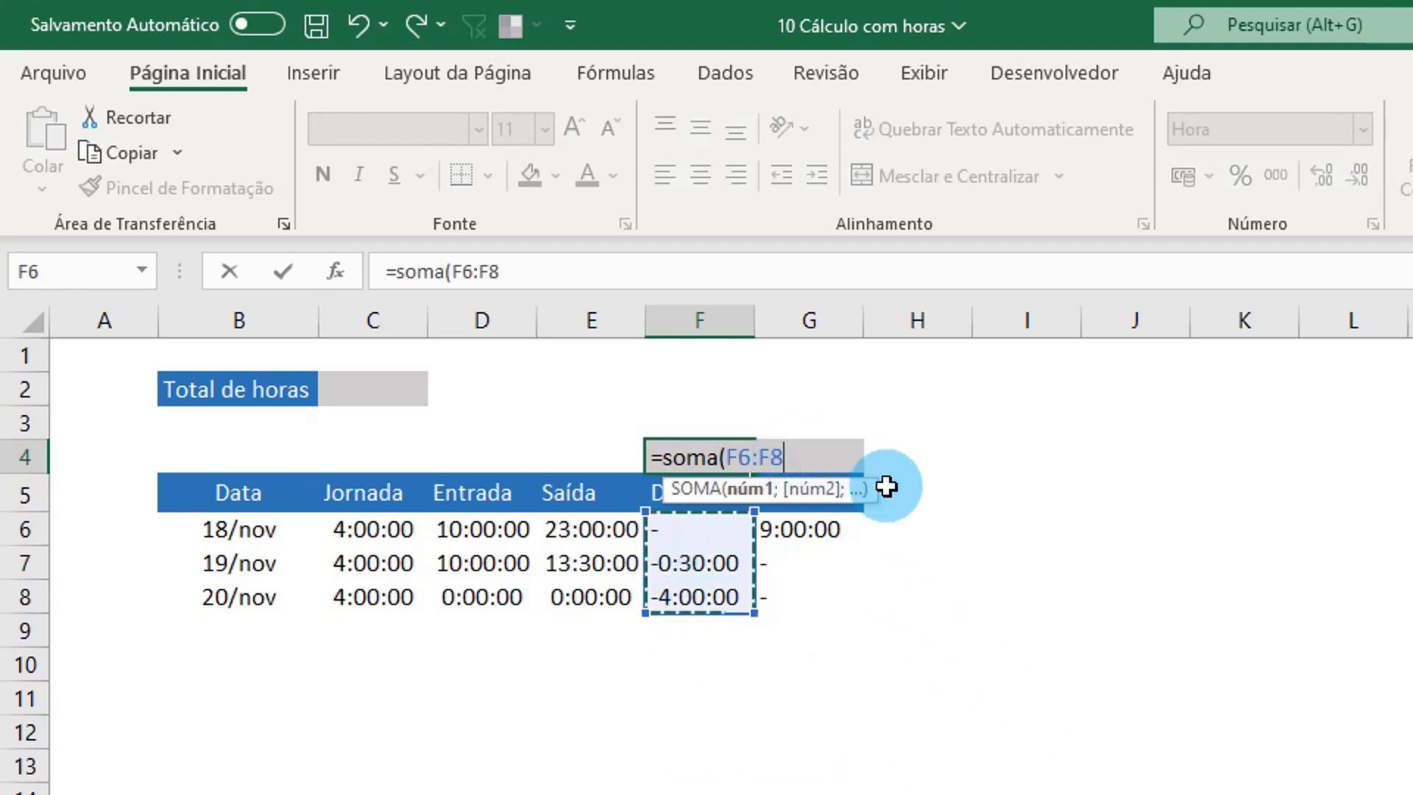
type(")")
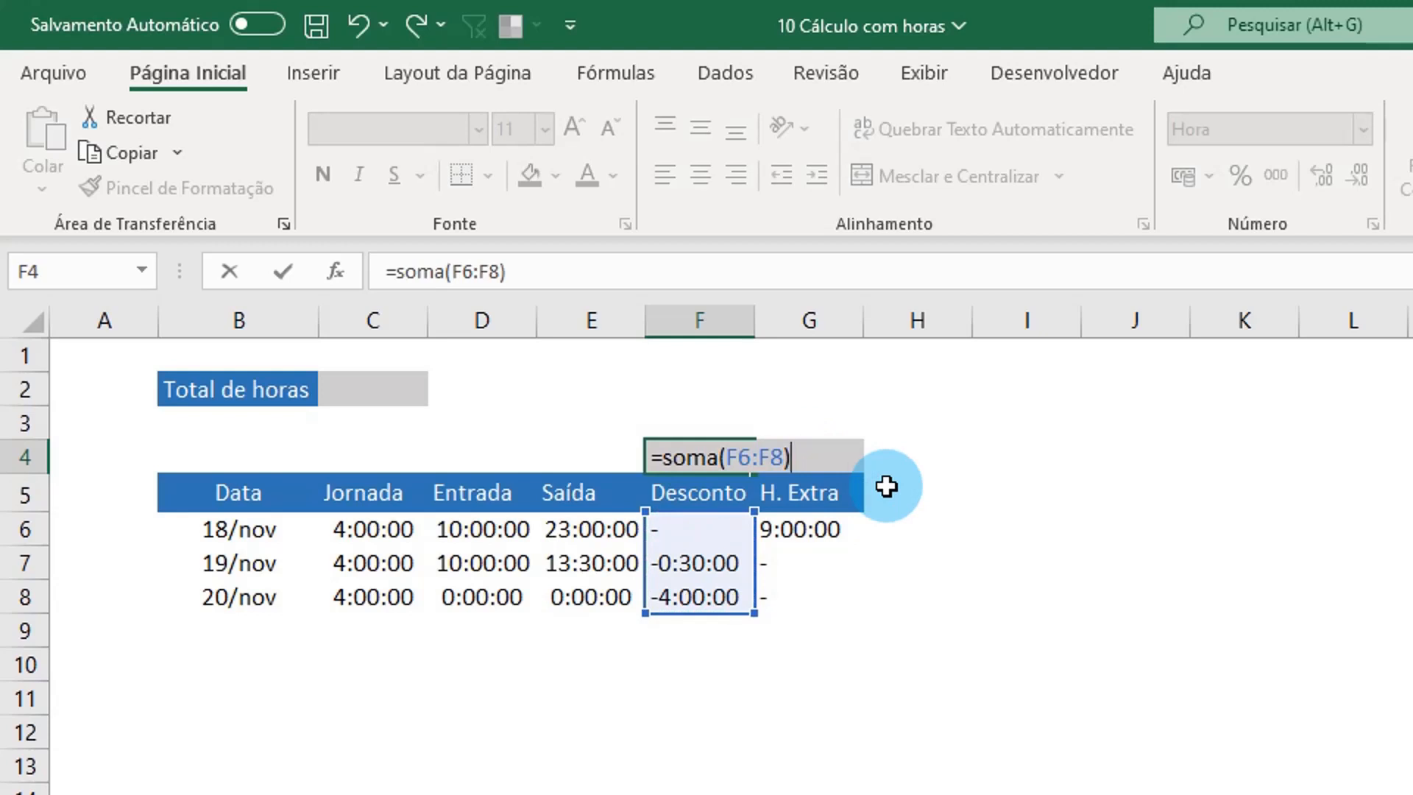
key("Return")
Step: Copy the SOMA formula from F4 into G4 to total the H. Extra column
key("Up")
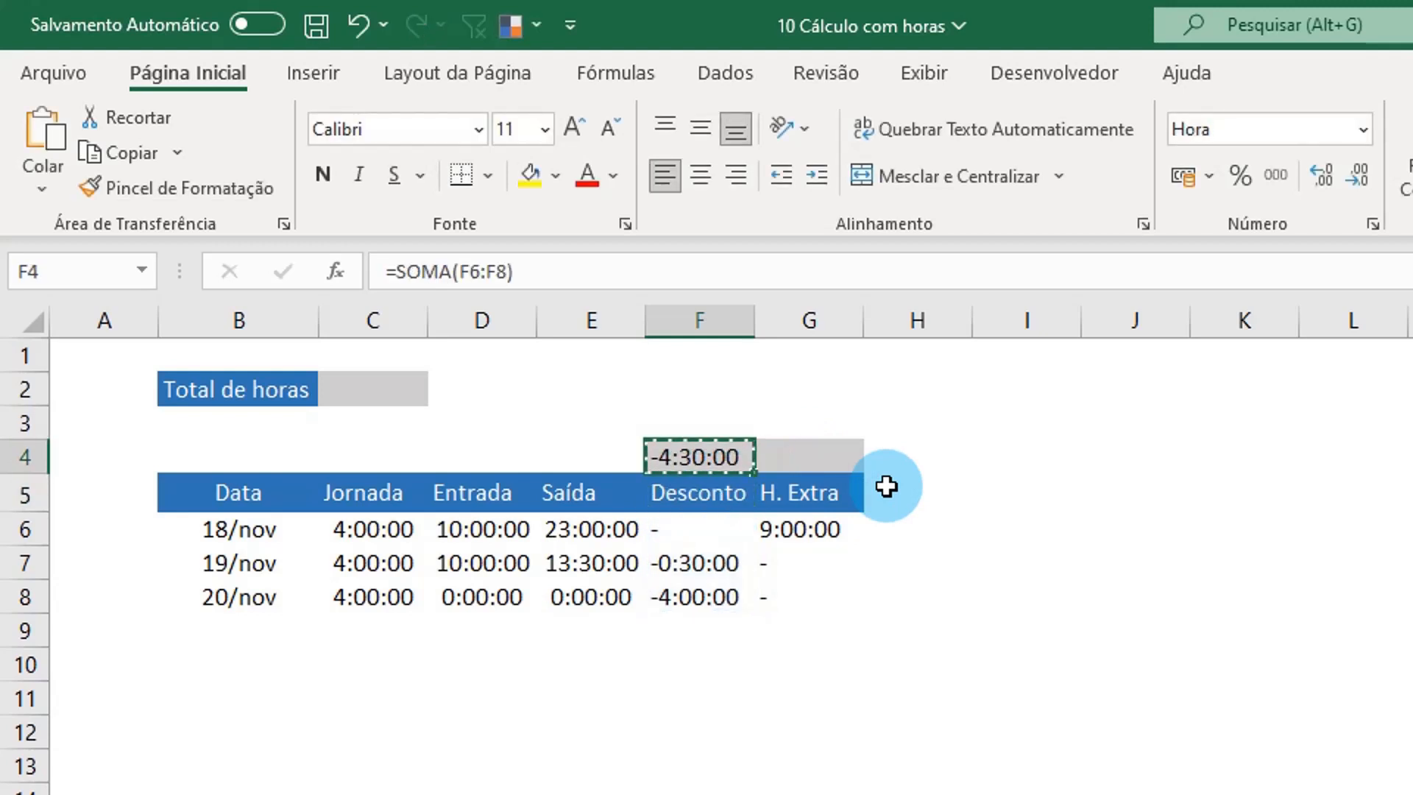
key("Right")
key("ctrl+v")
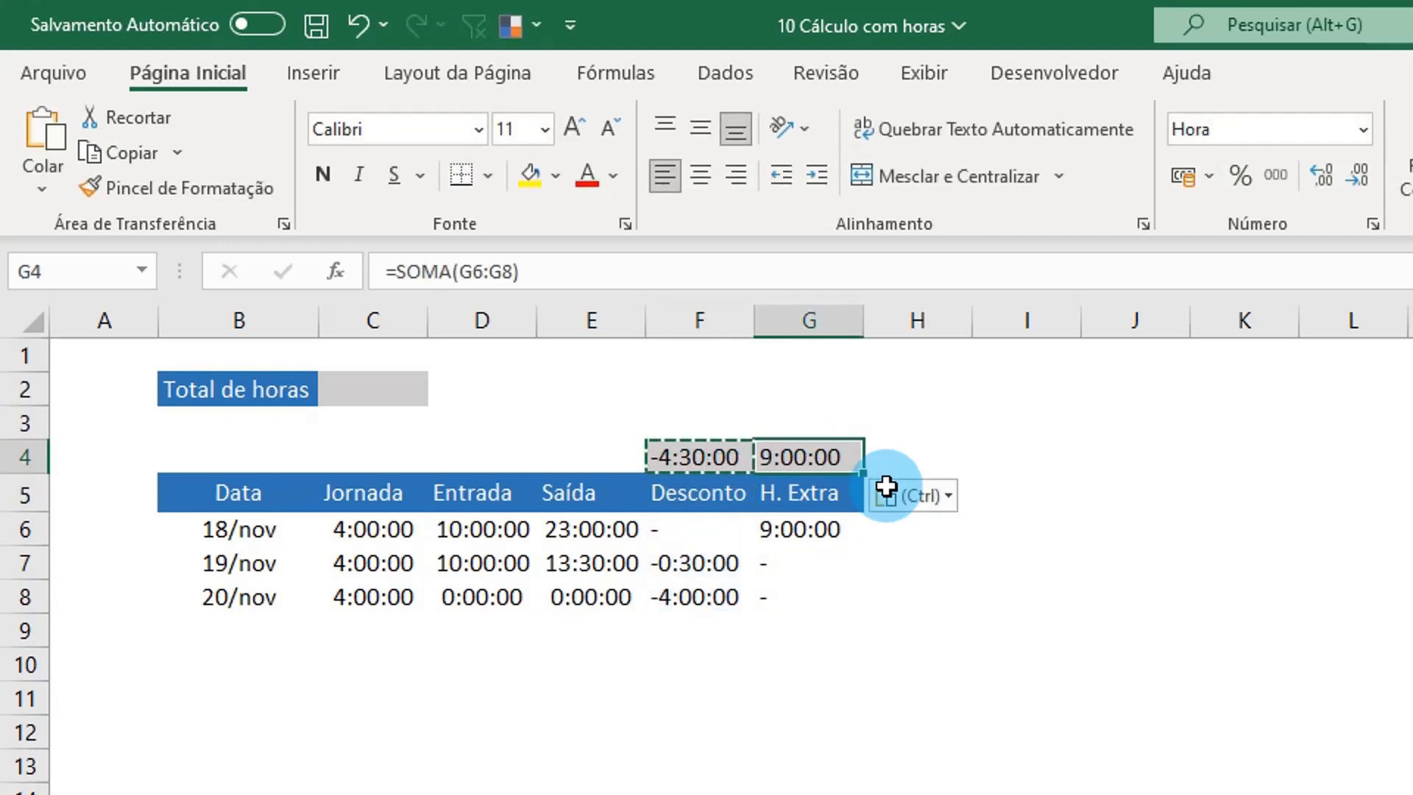
Step: Enter the formula =G4+F4 in C2 to calculate Total de horas
left_click(378, 390)
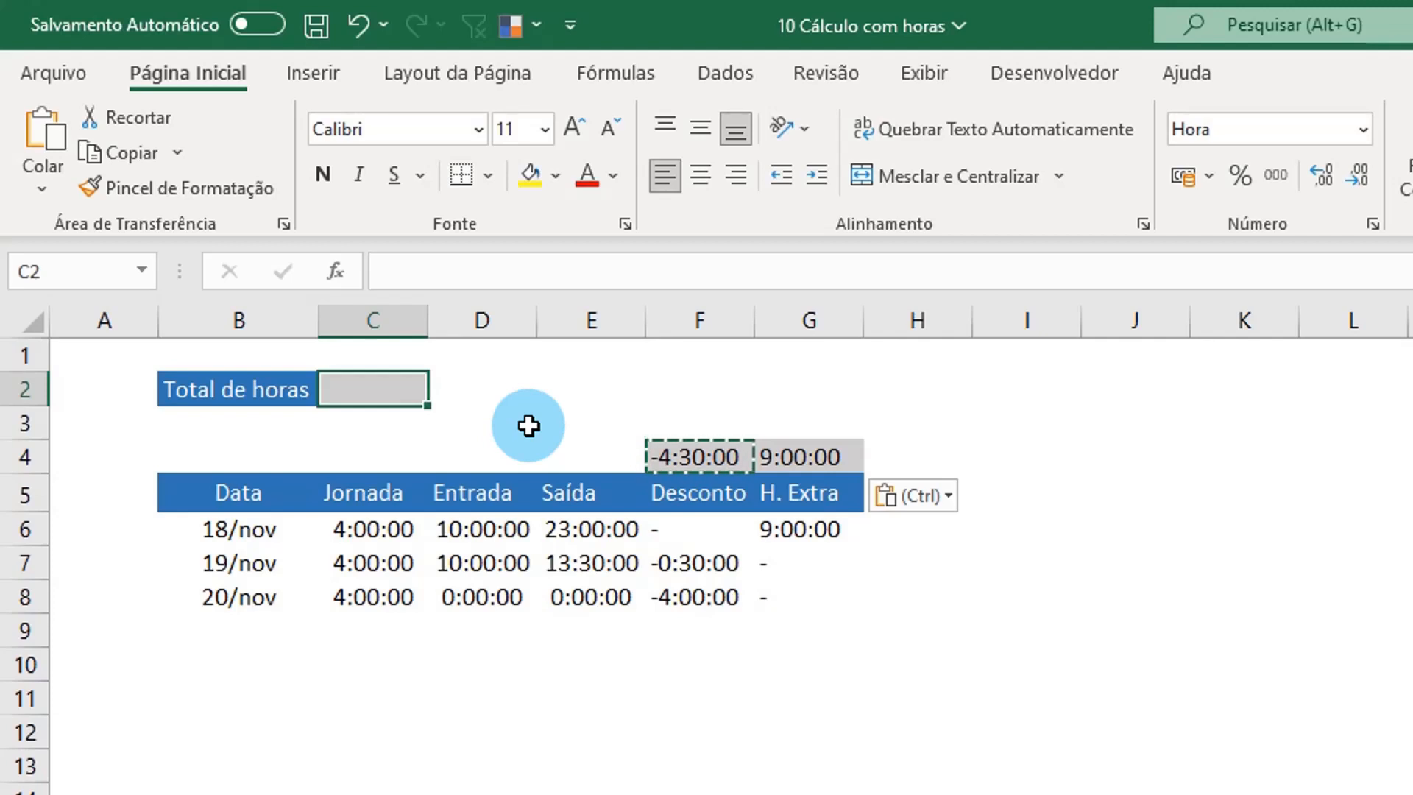
type("=")
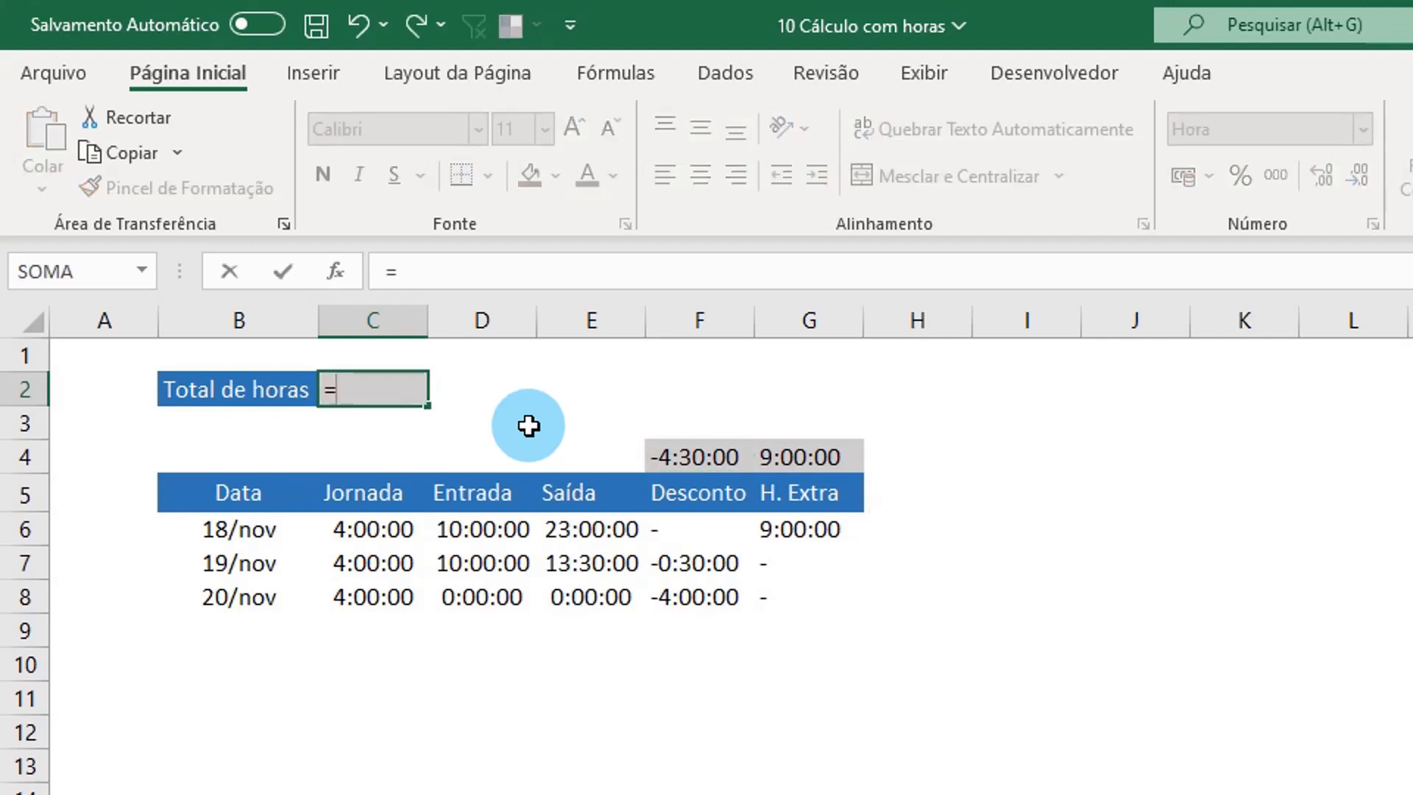
left_click(819, 457)
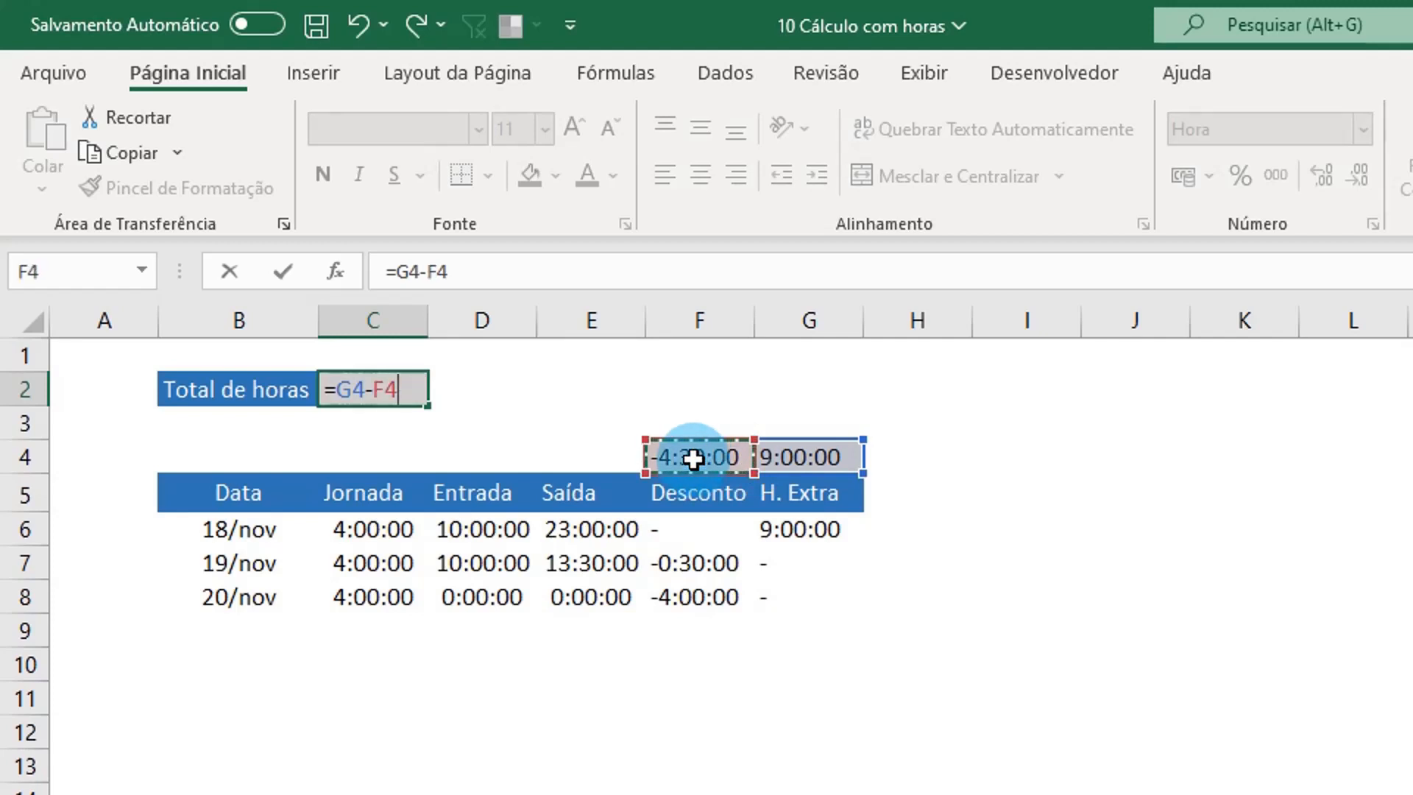
left_click(404, 387)
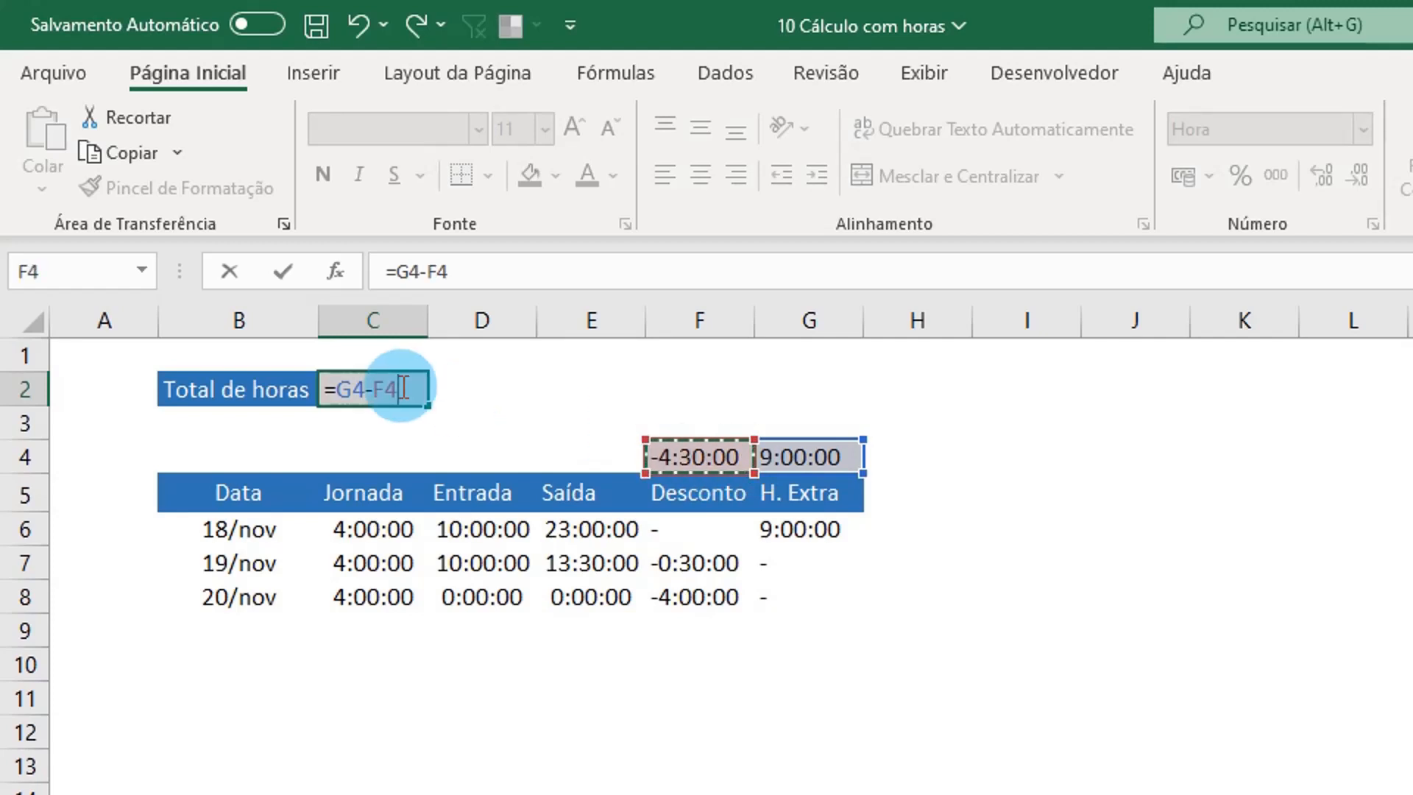
key("BackSpace")
key("BackSpace")
key("BackSpace")
type("+")
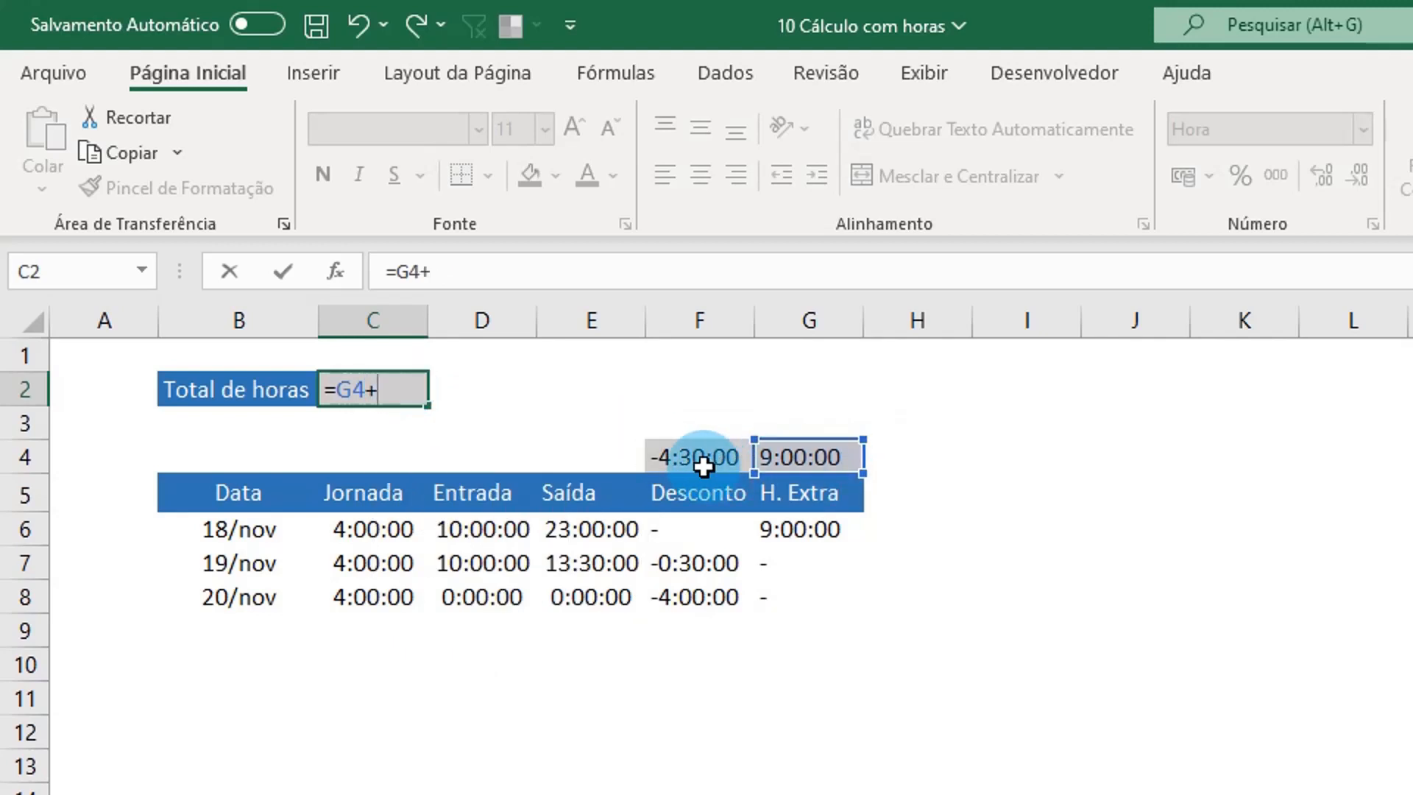
left_click(689, 462)
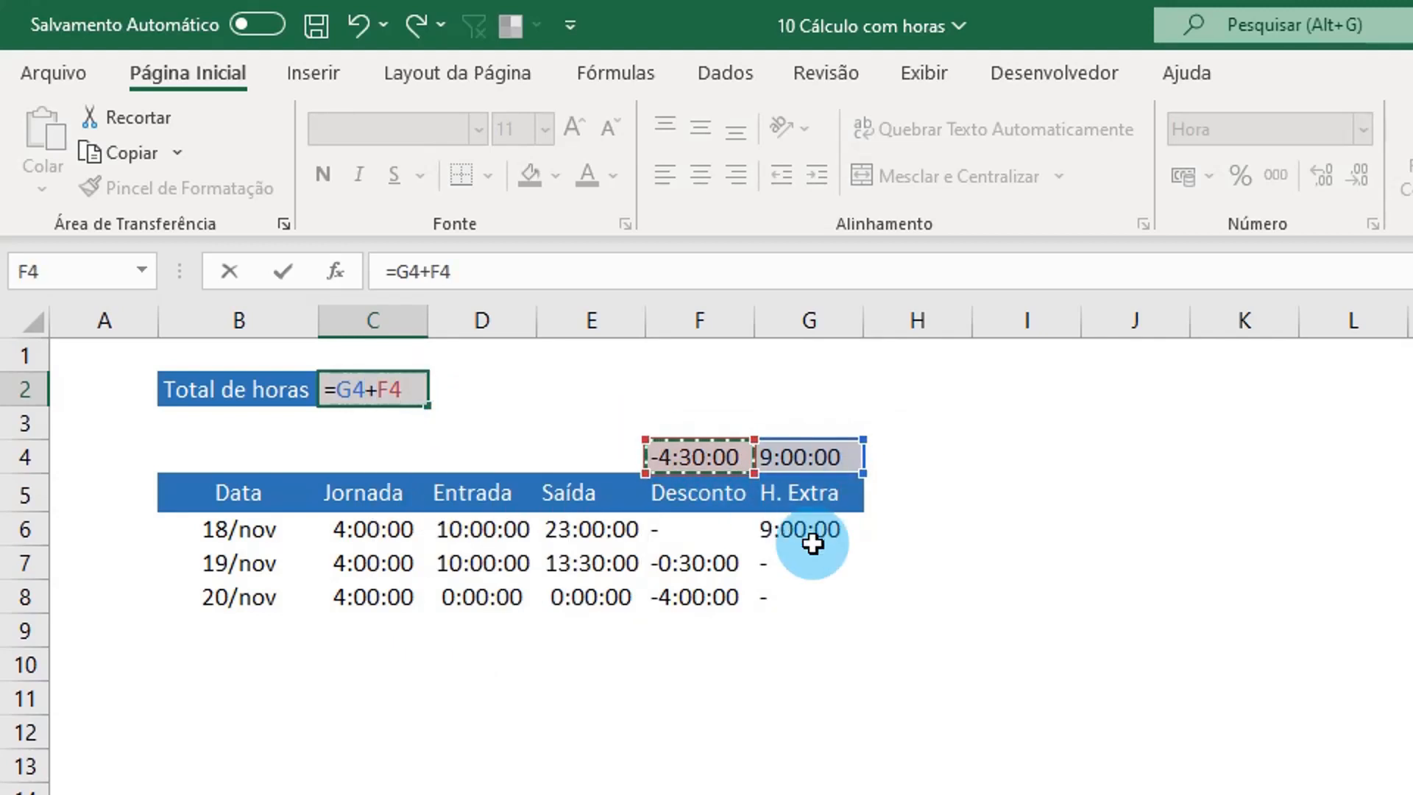
key("Return")
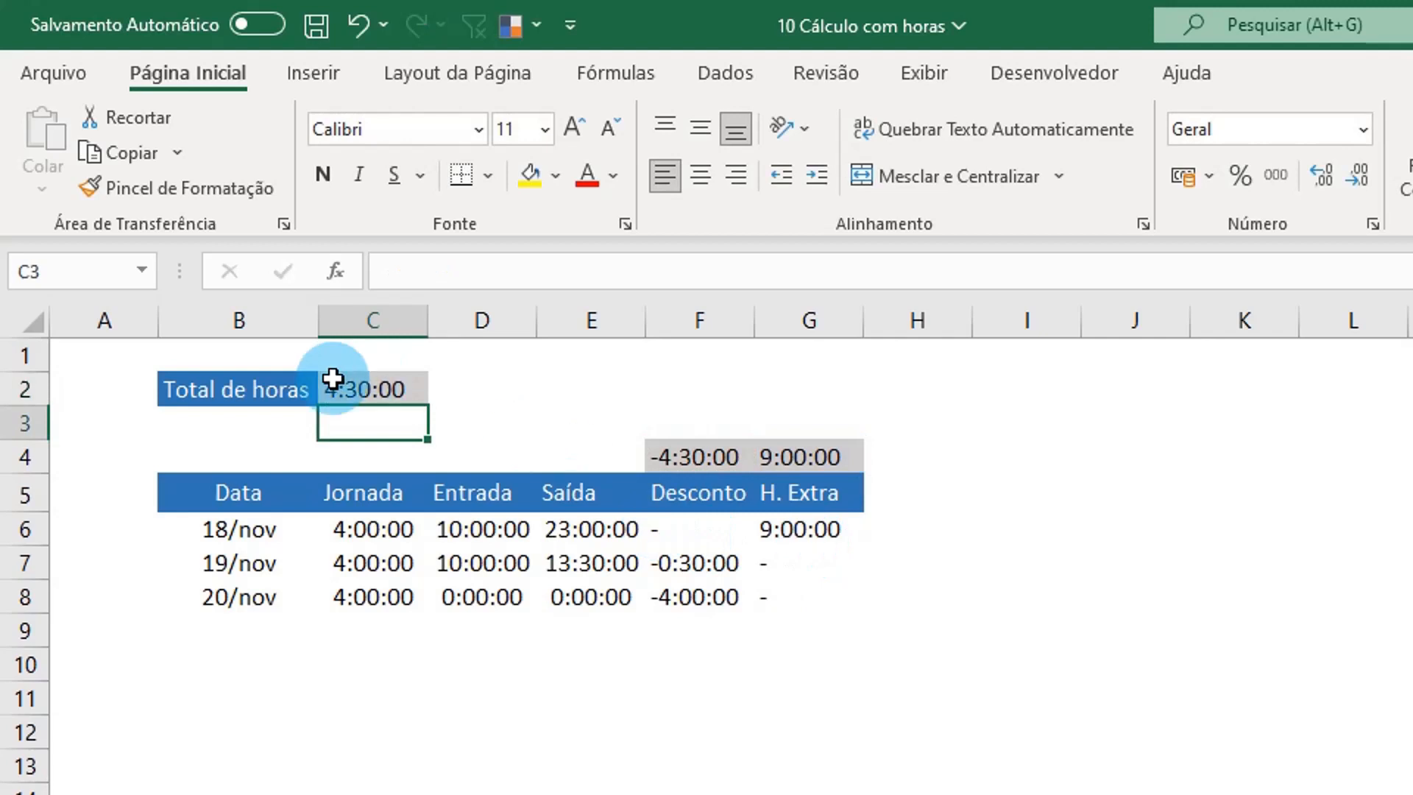
Step: Set the Saída time in E6 to 20:00
left_click(597, 538)
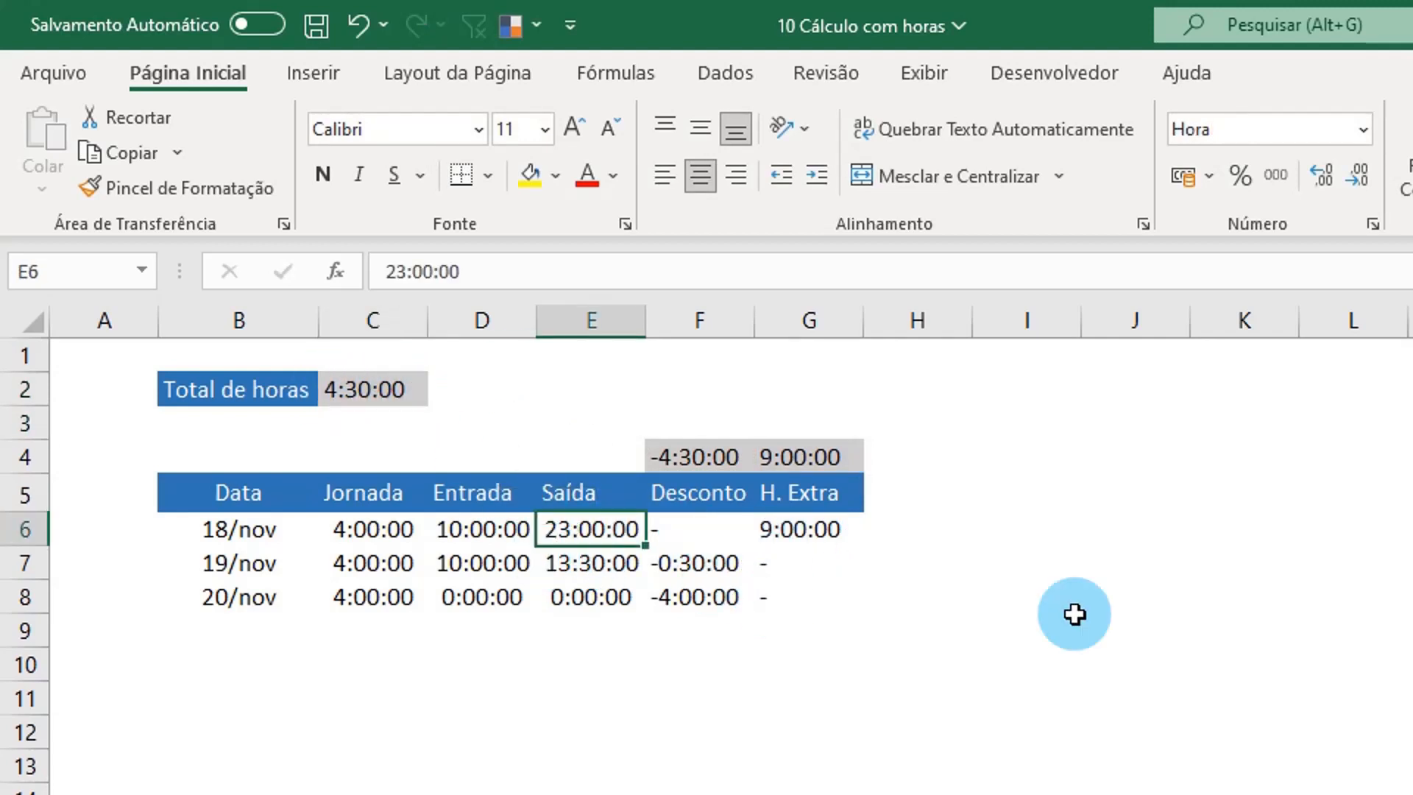
type("20")
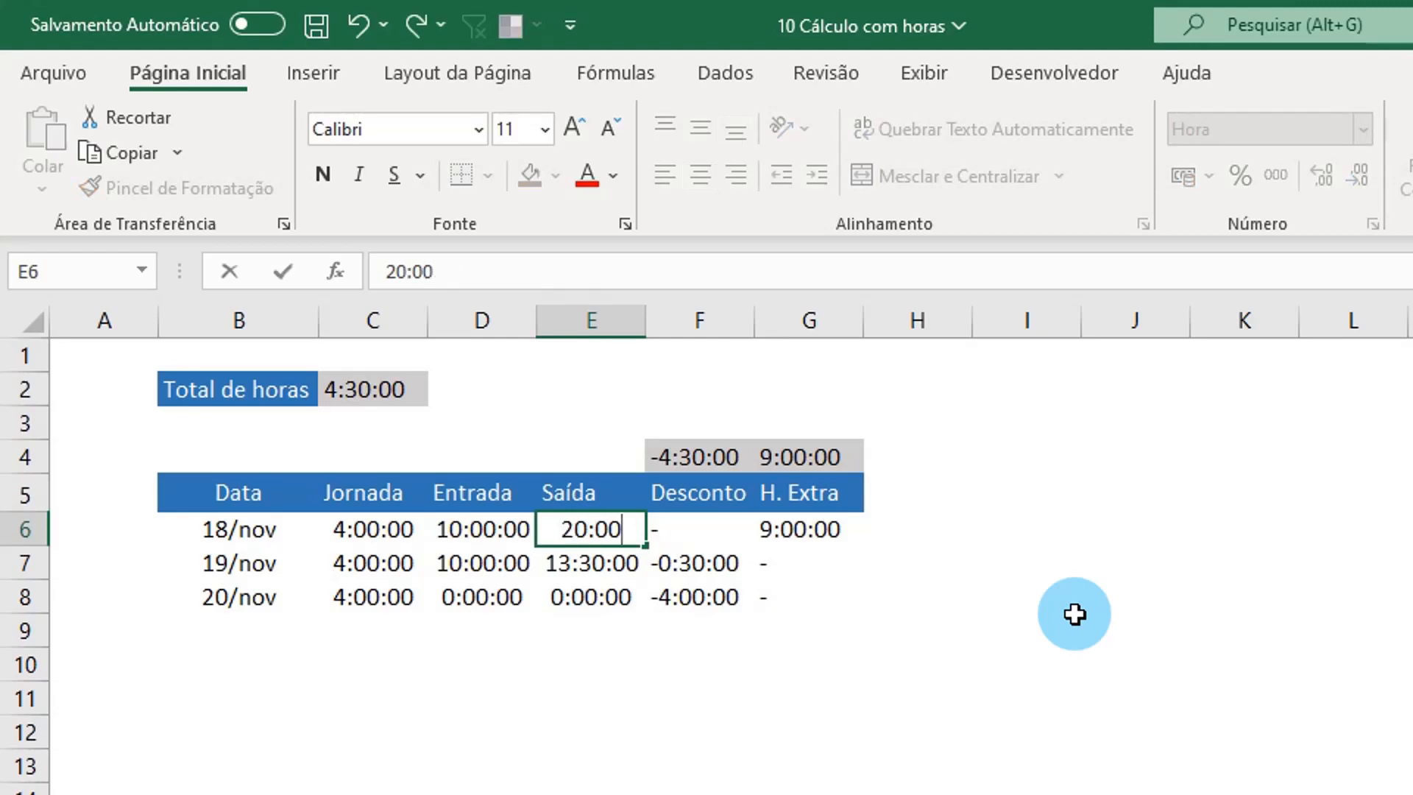
key("Return")
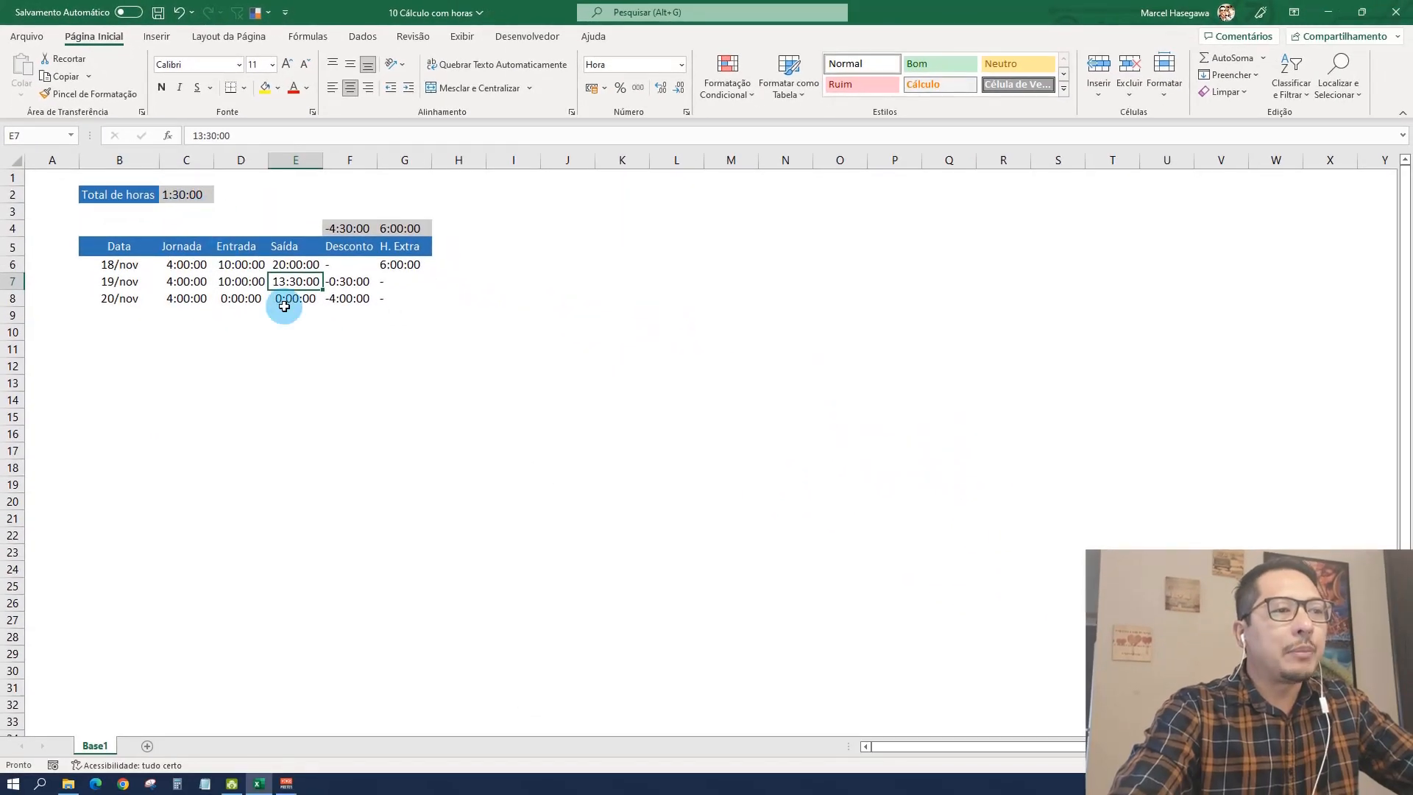
left_click(410, 332)
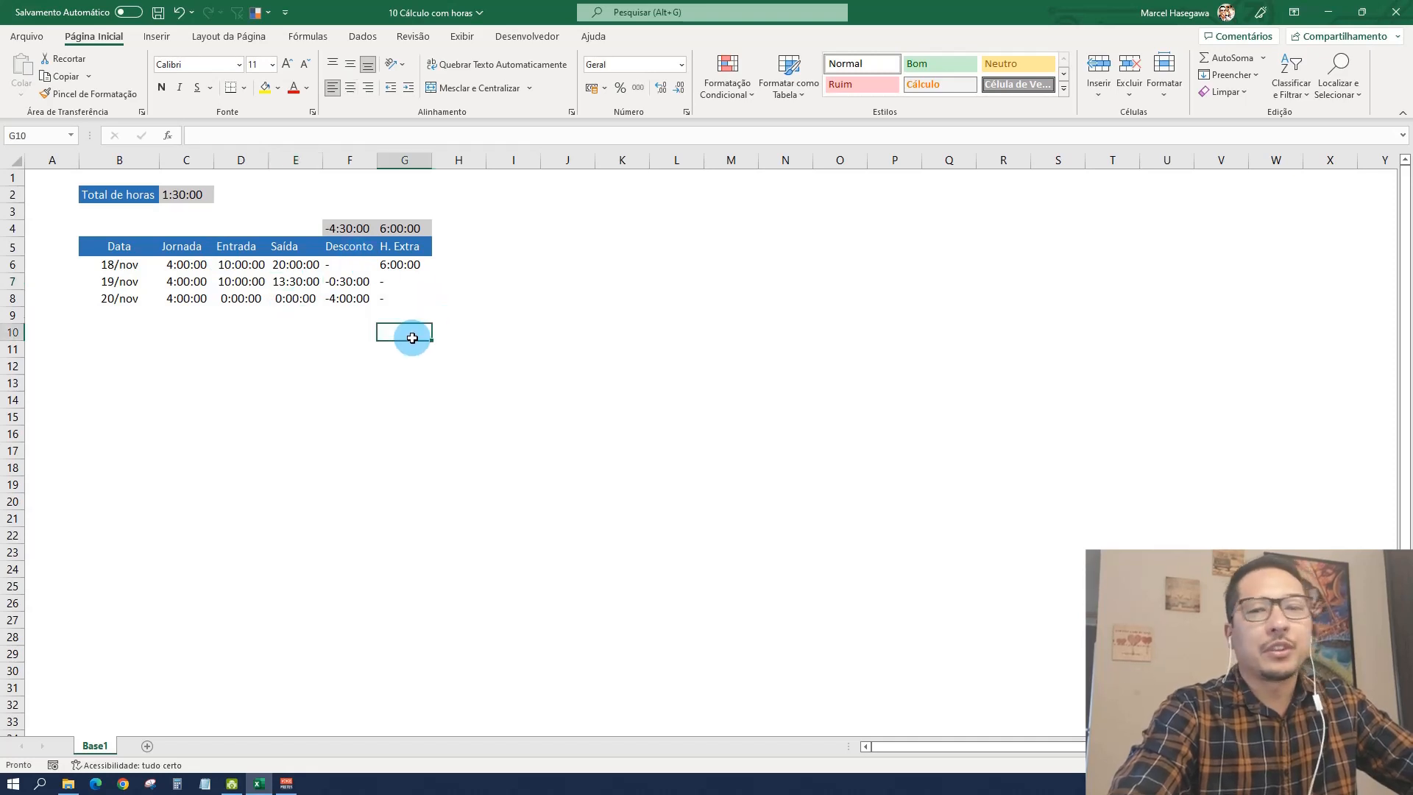